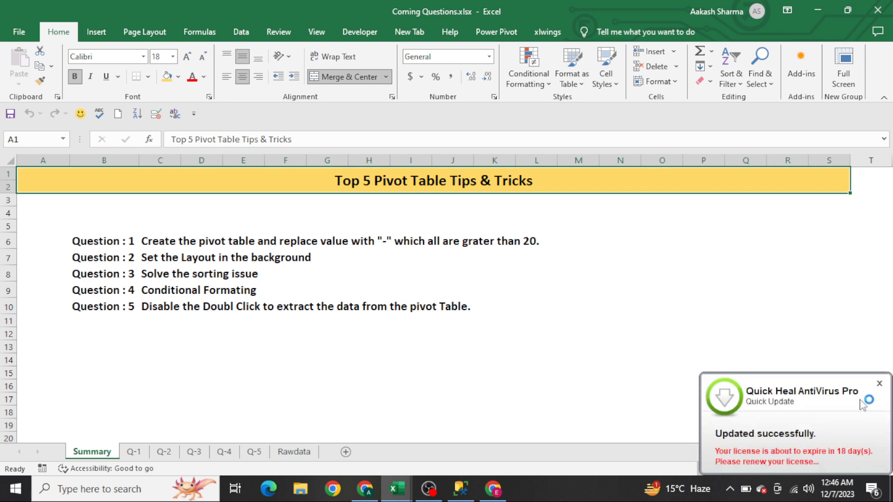
Dismiss the antivirus update notification and open the Q-1 sheet
{"action": "left_click", "coordinate": [879, 383]}
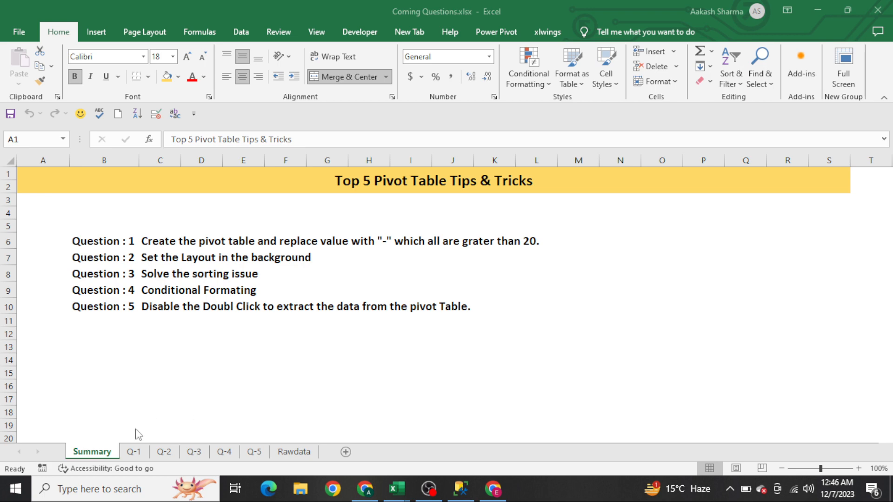
{"action": "left_click", "coordinate": [134, 450]}
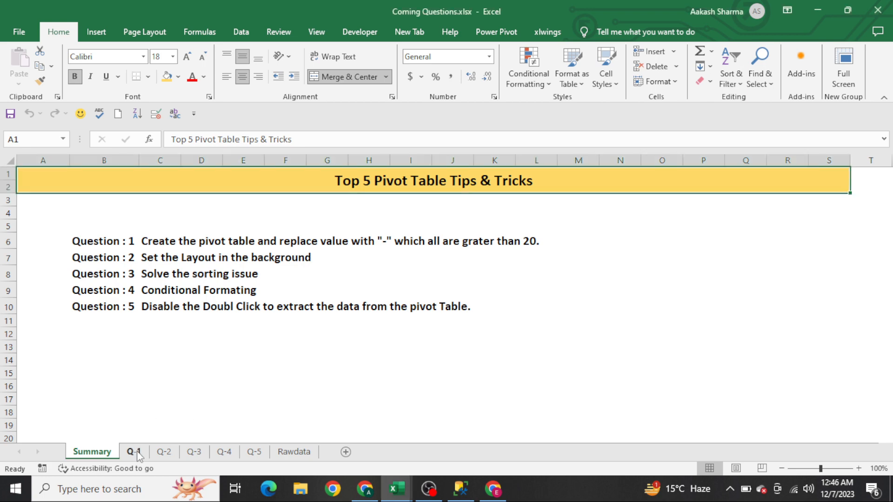
{"action": "left_click", "coordinate": [134, 450]}
Hide the <8/26/2020 column item from the pivot table and move to an empty cell below the table
{"action": "left_click", "coordinate": [103, 232]}
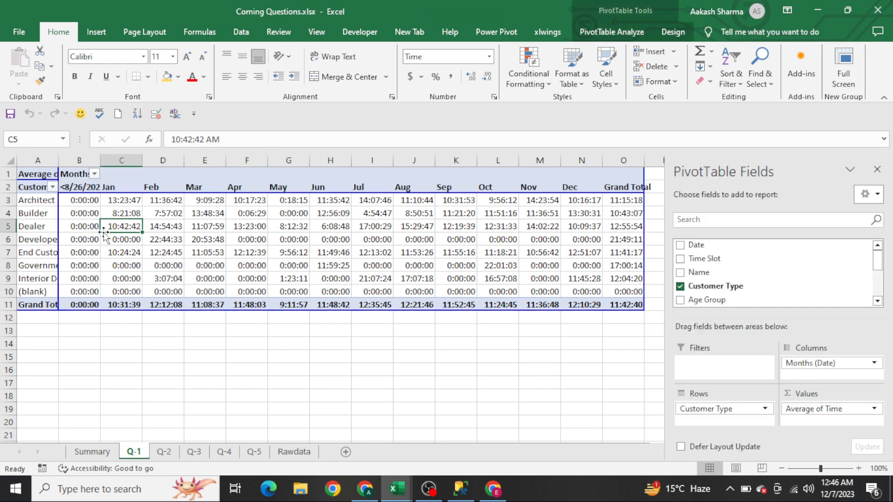
{"action": "key", "text": "Left"}
{"action": "key", "text": "Left"}
{"action": "key", "text": "Up"}
{"action": "key", "text": "Right"}
{"action": "key", "text": "Up"}
{"action": "key", "text": "Up"}
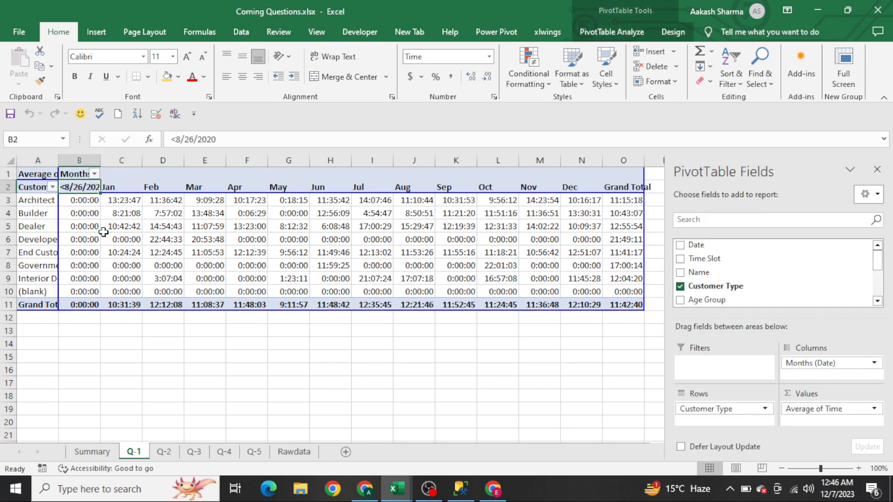
{"action": "key", "text": "ctrl+minus"}
{"action": "key", "text": "Down"}
{"action": "key", "text": "Down"}
{"action": "key", "text": "Down"}
{"action": "key", "text": "Down"}
{"action": "key", "text": "Down"}
{"action": "key", "text": "Down"}
{"action": "key", "text": "Down"}
{"action": "key", "text": "Down"}
{"action": "key", "text": "Down"}
{"action": "key", "text": "Down"}
{"action": "key", "text": "Down"}
{"action": "key", "text": "Down"}
{"action": "key", "text": "Down"}
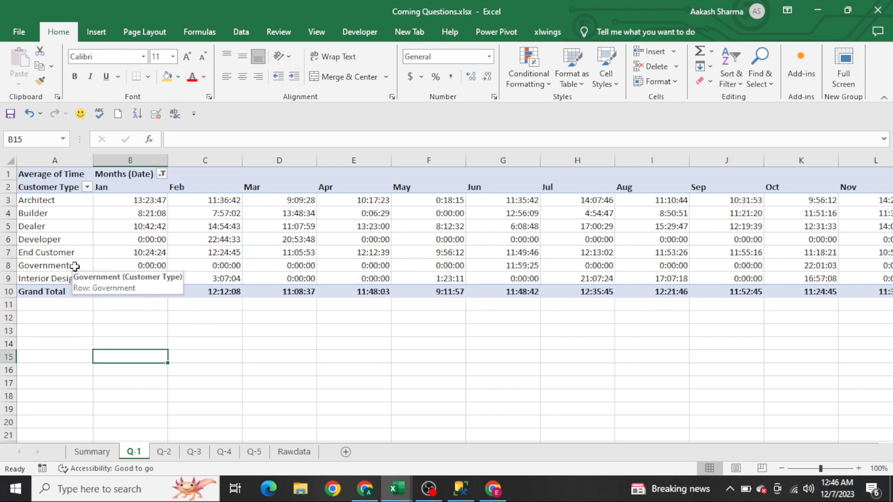
Hide the PivotTable field list so the whole sheet width is available
{"action": "left_click", "coordinate": [137, 265]}
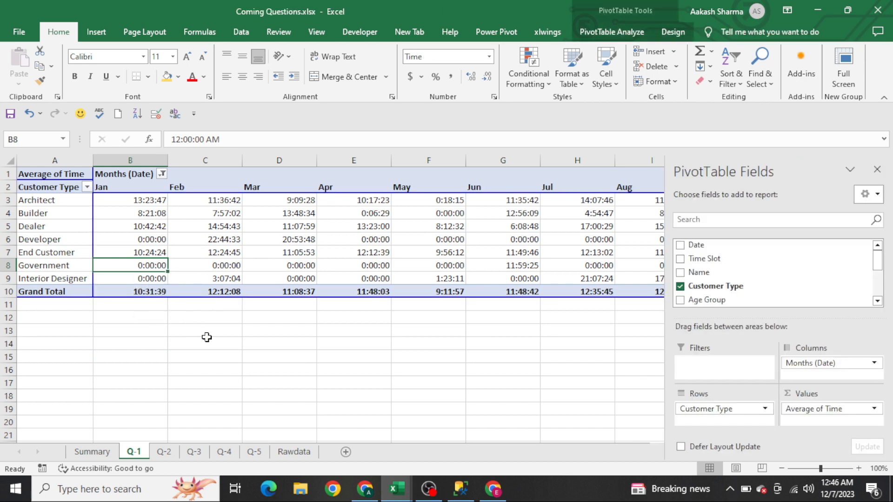
{"action": "right_click", "coordinate": [262, 248]}
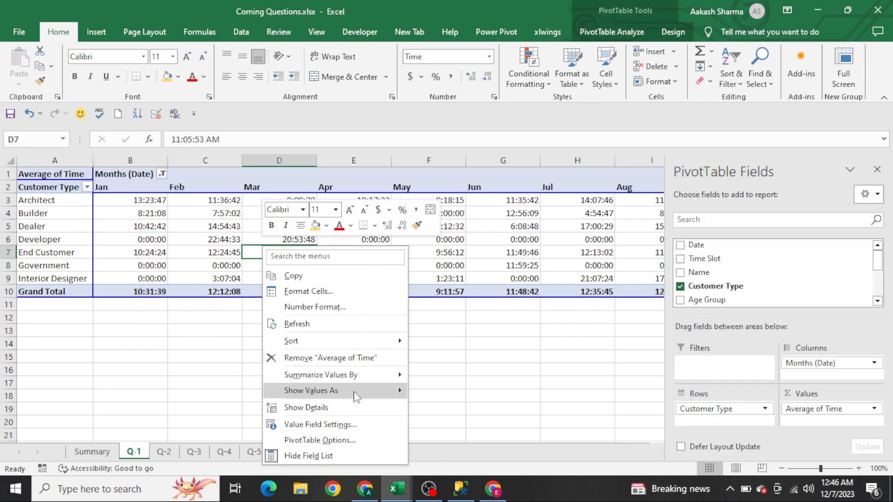
{"action": "mouse_move", "coordinate": [357, 391]}
{"action": "left_click", "coordinate": [331, 457]}
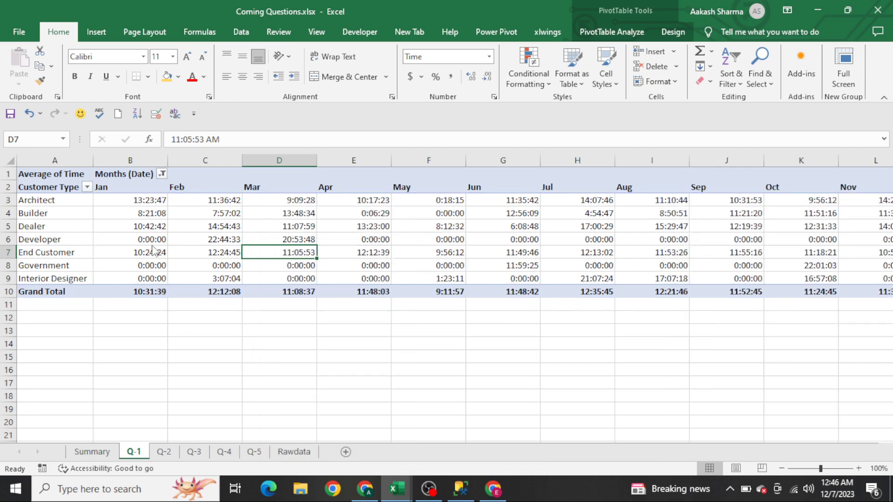
{"action": "left_click", "coordinate": [176, 252]}
{"action": "mouse_move", "coordinate": [175, 252]}
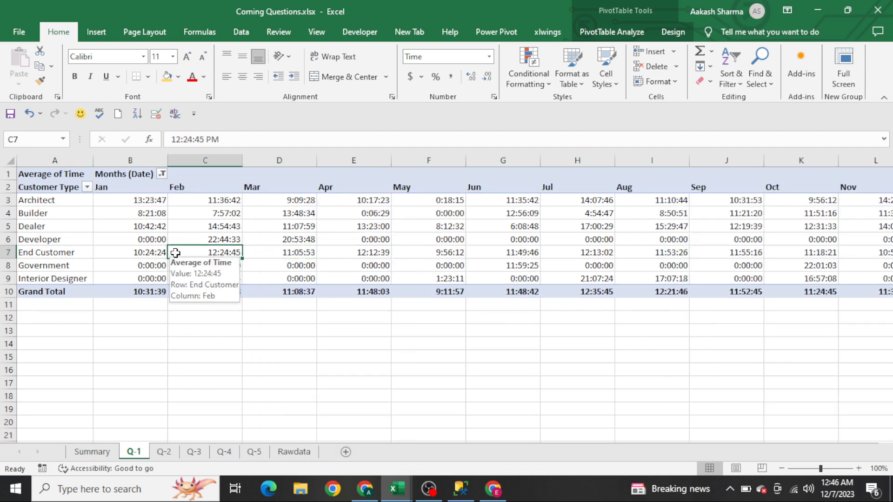
{"action": "left_click", "coordinate": [144, 202]}
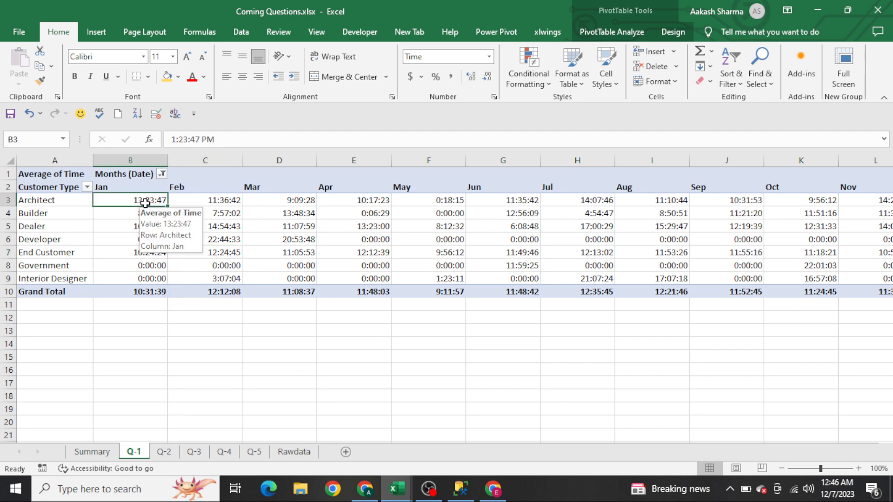
{"action": "key", "text": "ctrl+shift+Right"}
{"action": "key", "text": "ctrl+shift+Down"}
{"action": "key", "text": "ctrl+h"}
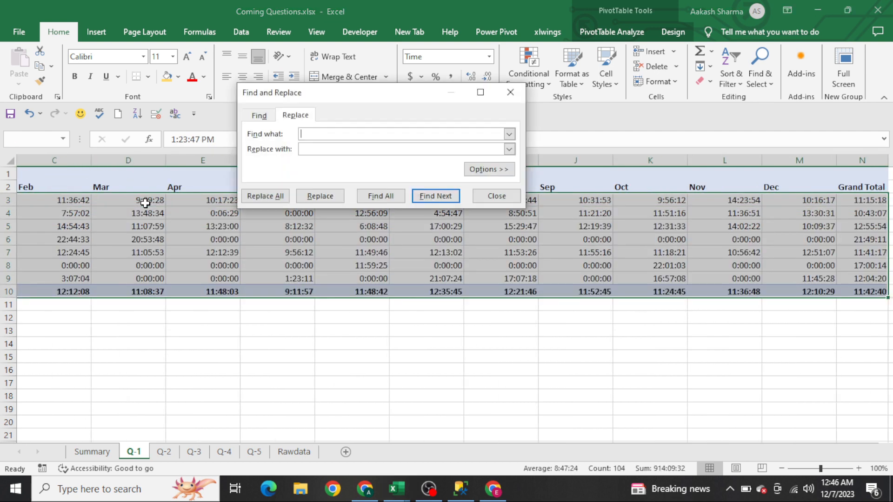
{"action": "key", "text": "Escape"}
{"action": "key", "text": "Left"}
{"action": "key", "text": "Right"}
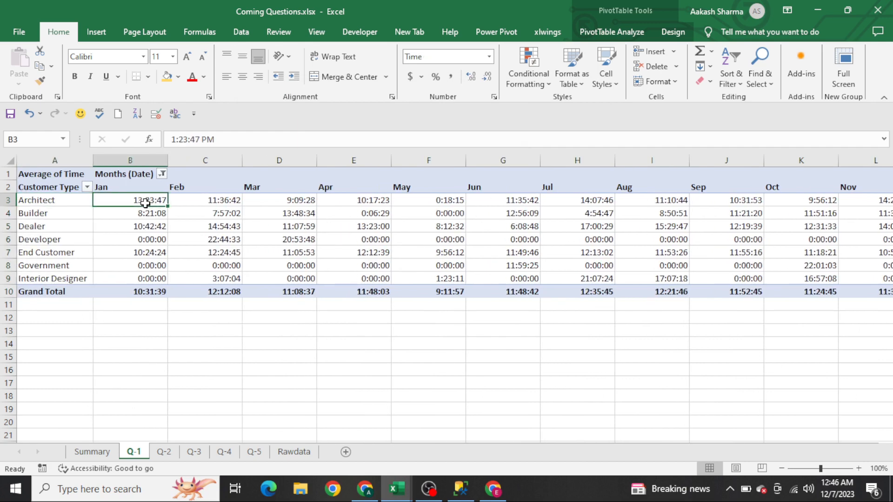
Try to replace every 0 with "-" across the pivot table's values using Find and Replace
{"action": "key", "text": "ctrl+shift+Right"}
{"action": "key", "text": "ctrl+shift+Down"}
{"action": "key", "text": "ctrl+h"}
{"action": "type", "text": "0"}
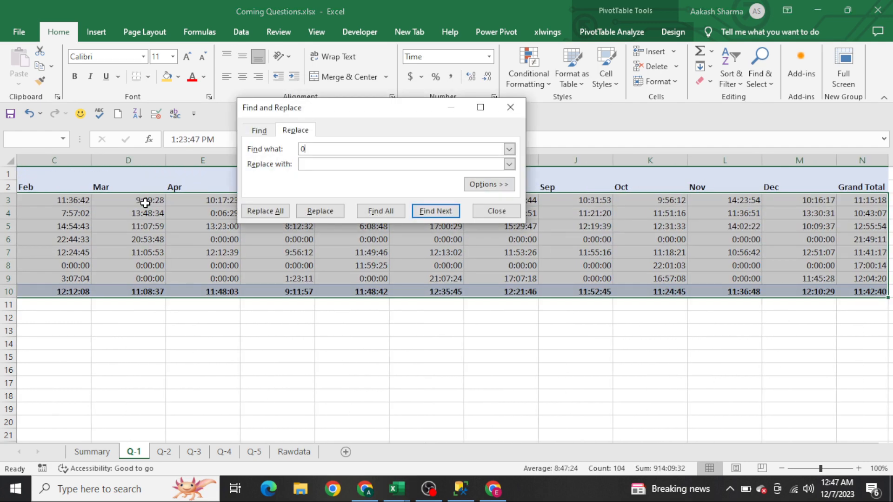
{"action": "key", "text": "Tab"}
{"action": "type", "text": "-"}
{"action": "key", "text": "alt+a"}
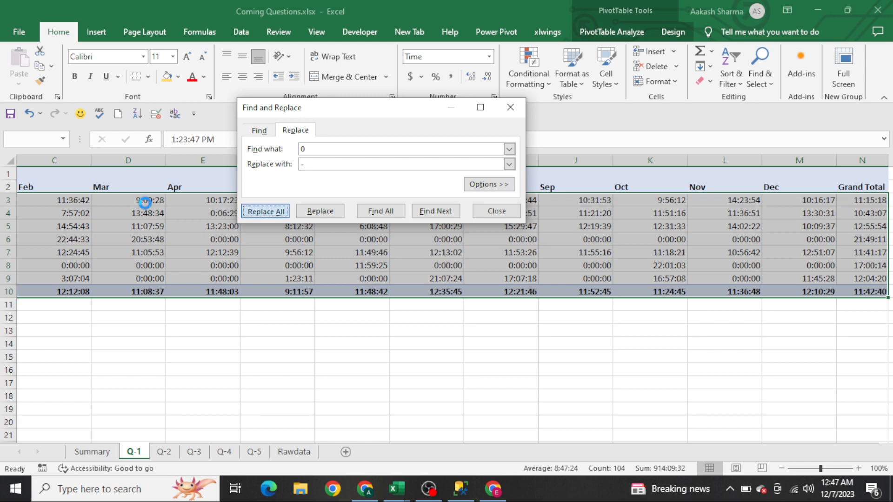
{"action": "key", "text": "Return"}
{"action": "key", "text": "Escape"}
{"action": "key", "text": "Left"}
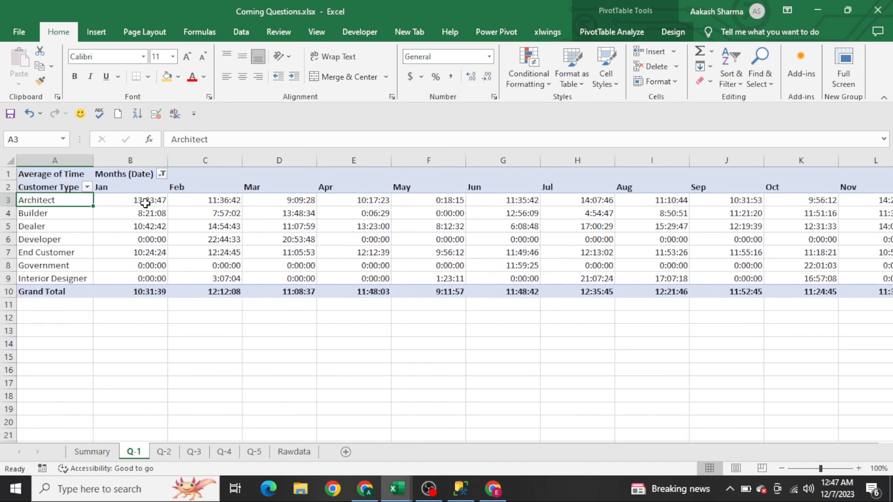
Insert a blank row above the pivot table
{"action": "key", "text": "Up"}
{"action": "key", "text": "Up"}
{"action": "key", "text": "shift+space"}
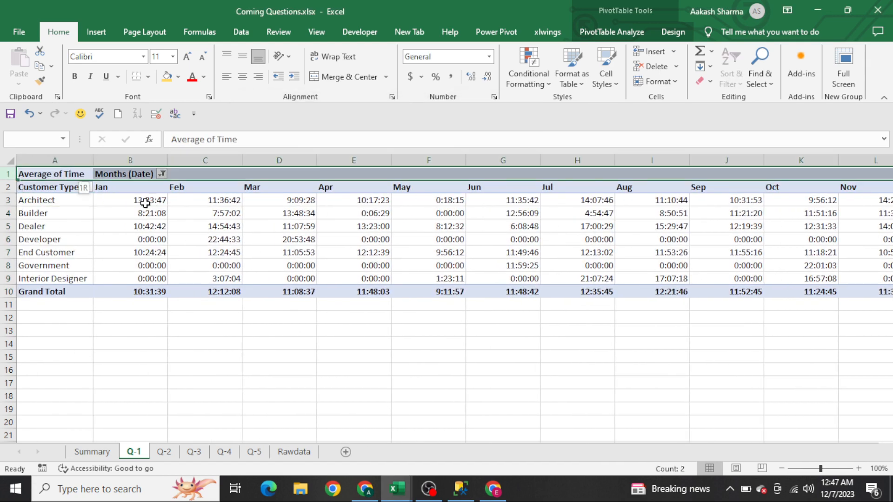
{"action": "key", "text": "ctrl+shift+plus"}
{"action": "left_click", "coordinate": [145, 203]}
{"action": "key", "text": "Down"}
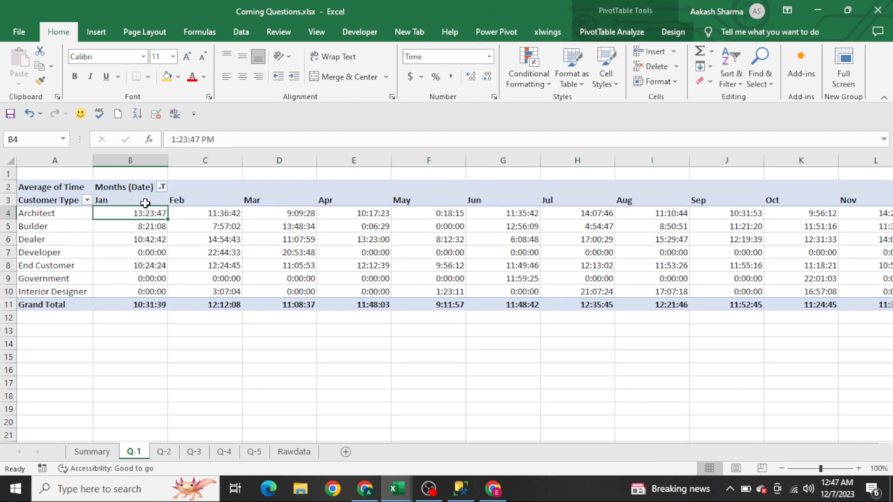
{"action": "key", "text": "ctrl+shift+End"}
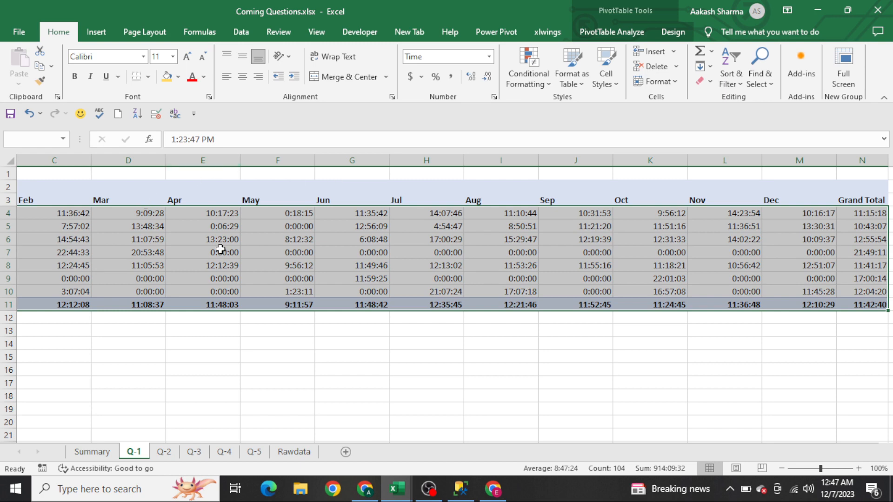
Start a new conditional formatting rule from cell D6 and apply it to all cells showing "Average of Time" values
{"action": "left_click", "coordinate": [160, 238]}
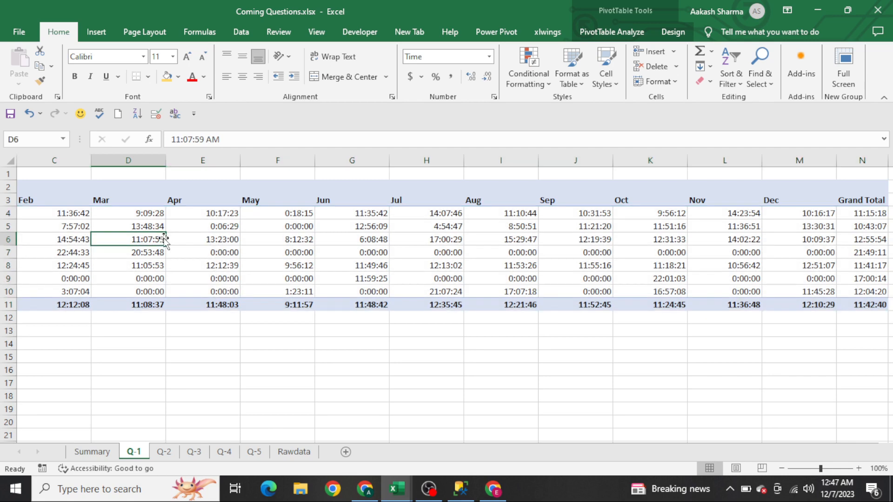
{"action": "left_click", "coordinate": [537, 76]}
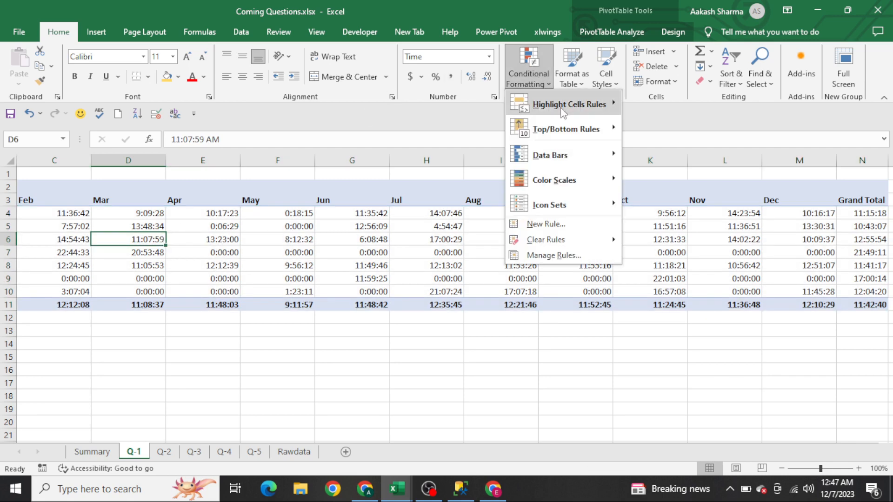
{"action": "left_click", "coordinate": [543, 223]}
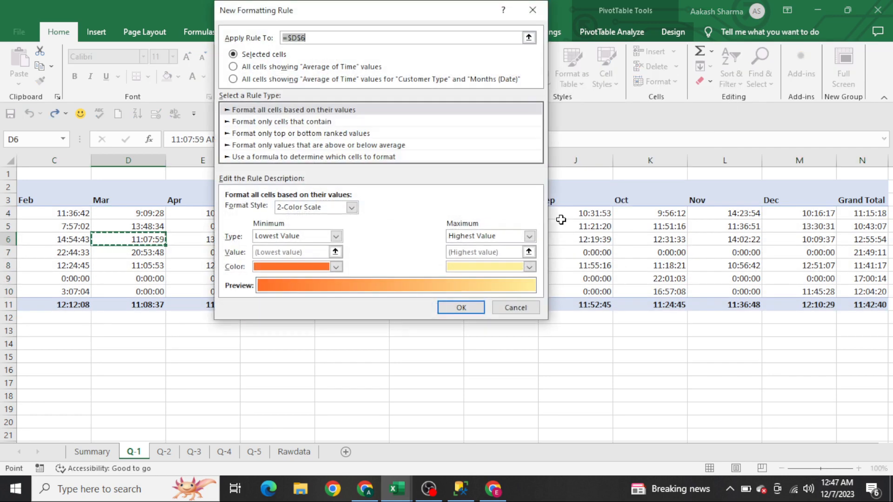
{"action": "left_click", "coordinate": [292, 68]}
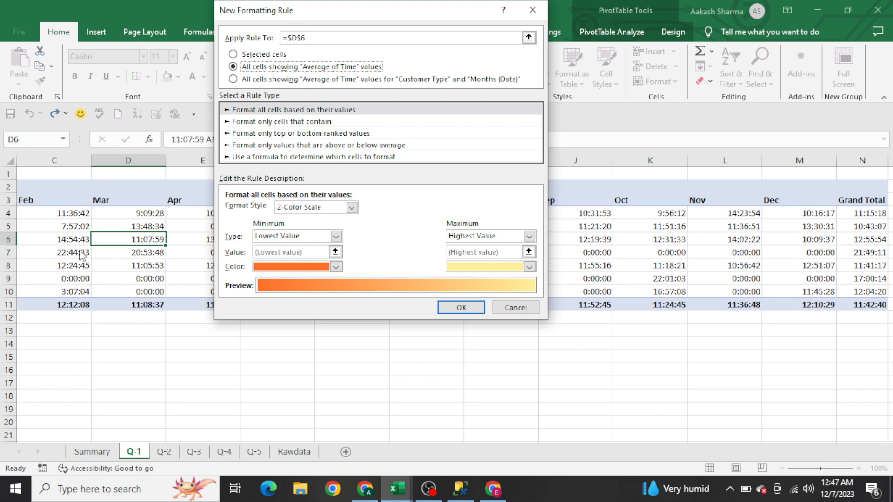
Set the rule to format only cells whose value is less than or equal to 0
{"action": "left_click", "coordinate": [289, 122]}
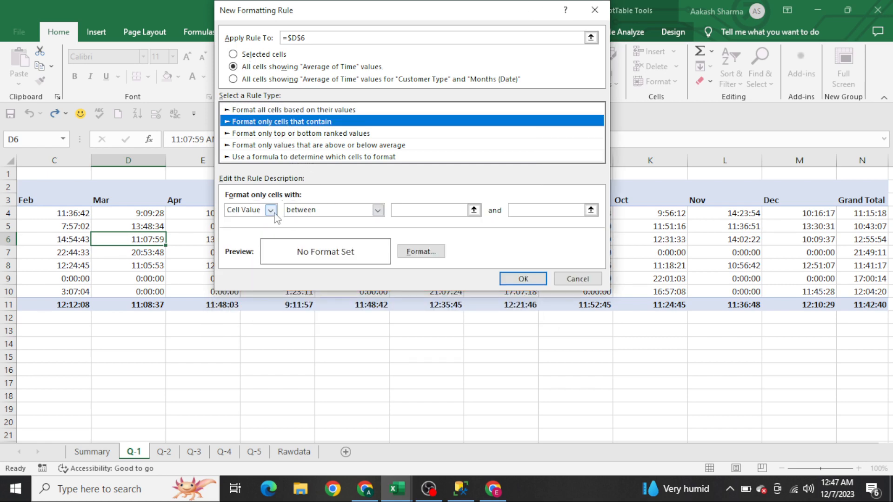
{"action": "left_click", "coordinate": [378, 210]}
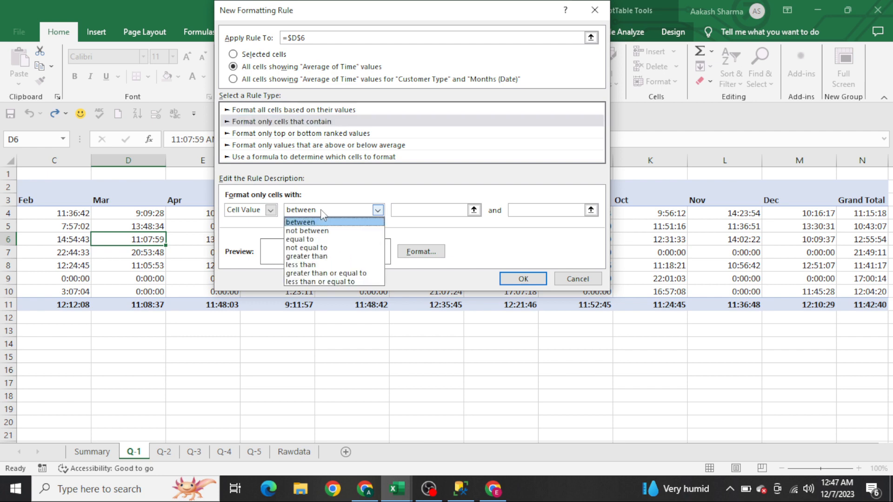
{"action": "left_click", "coordinate": [328, 282]}
{"action": "left_click", "coordinate": [449, 211]}
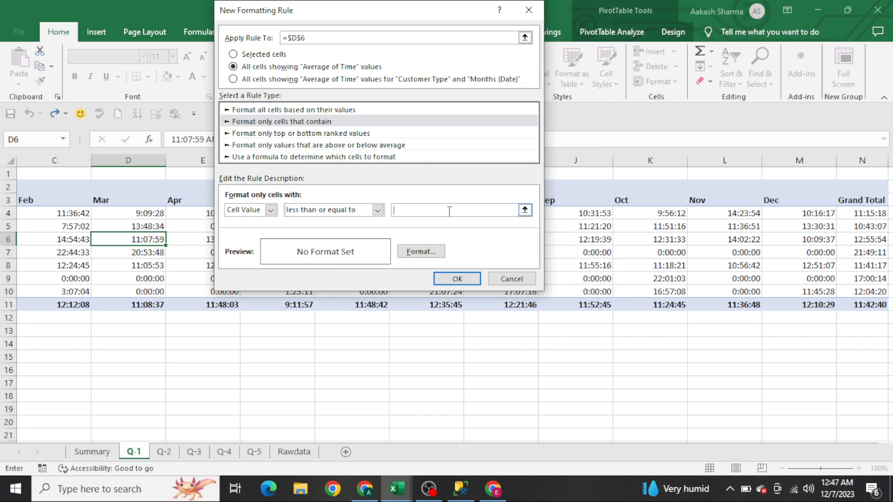
{"action": "type", "text": "0"}
Give the rule the custom number format "-" and apply it to the pivot table
{"action": "left_click", "coordinate": [437, 251]}
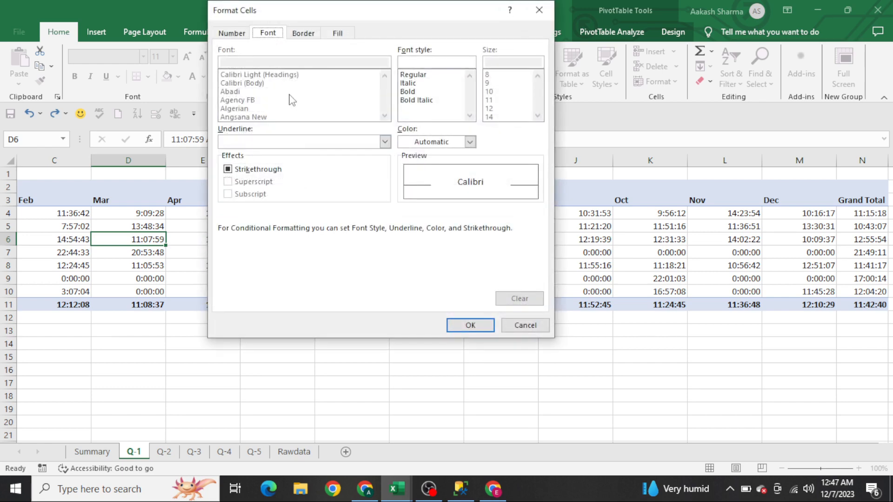
{"action": "left_click", "coordinate": [240, 34]}
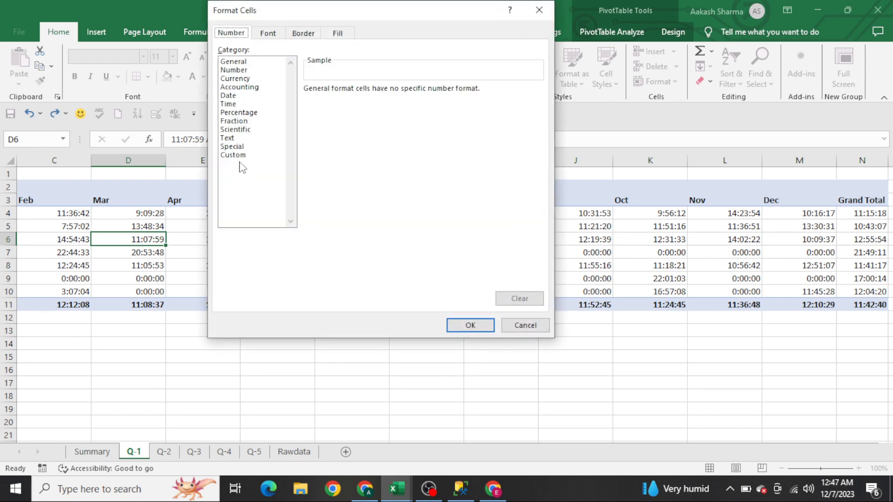
{"action": "left_click", "coordinate": [237, 155]}
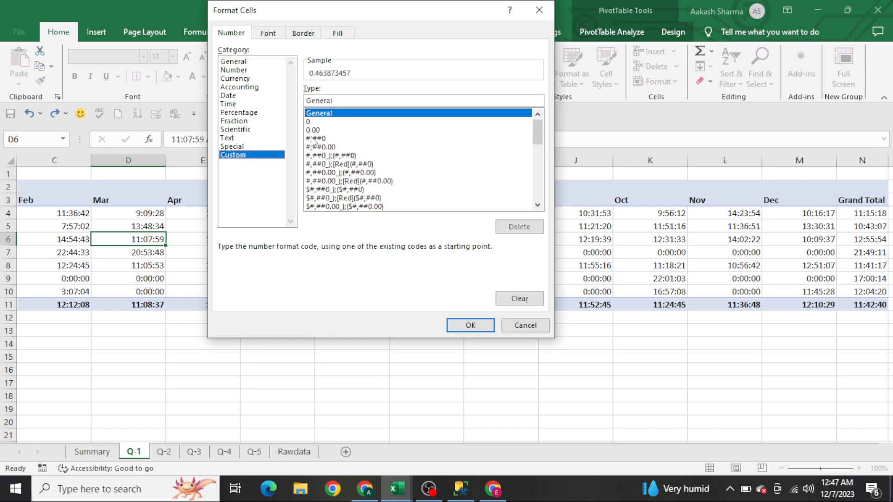
{"action": "double_click", "coordinate": [344, 101]}
{"action": "key", "text": "BackSpace"}
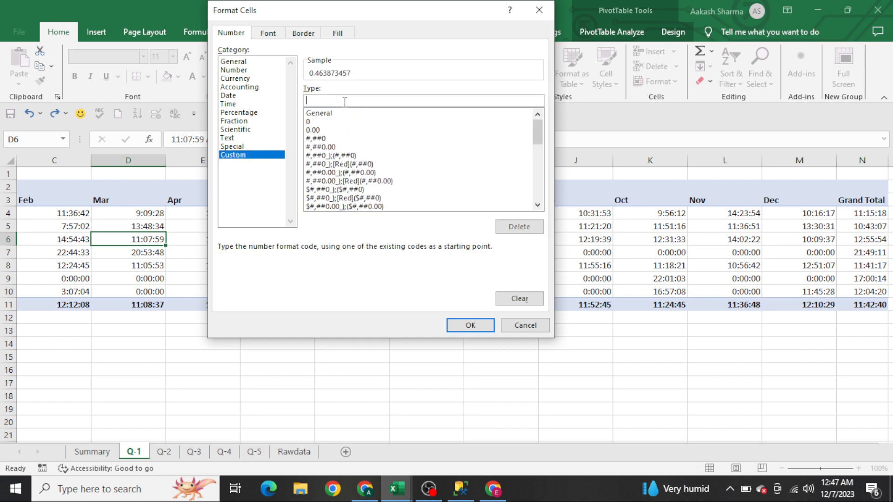
{"action": "type", "text": "\"-\""}
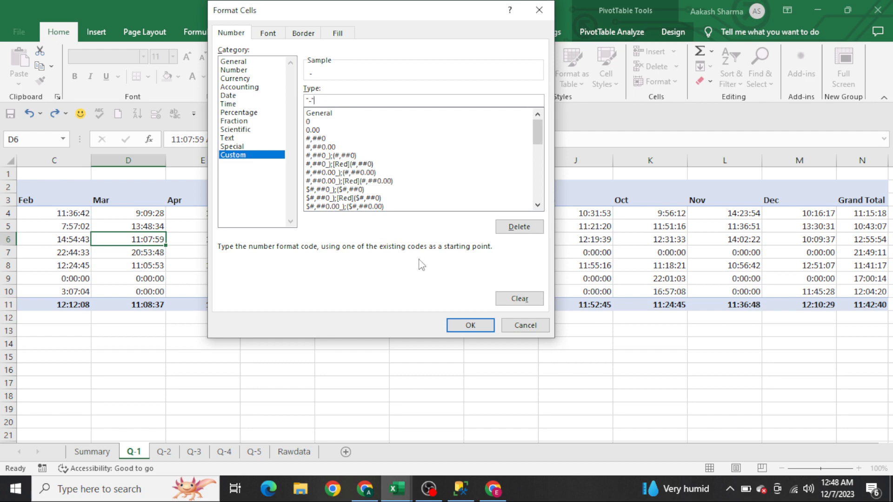
{"action": "left_click", "coordinate": [469, 325]}
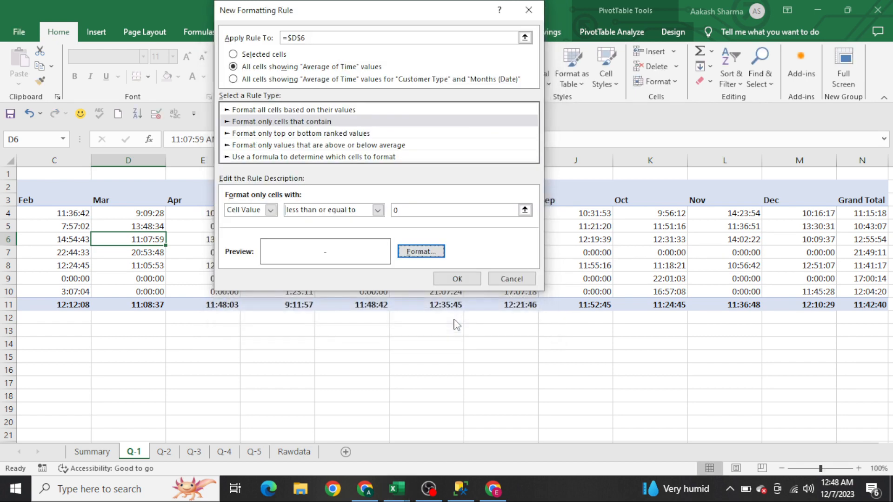
{"action": "left_click", "coordinate": [444, 279]}
{"action": "key", "text": "Home"}
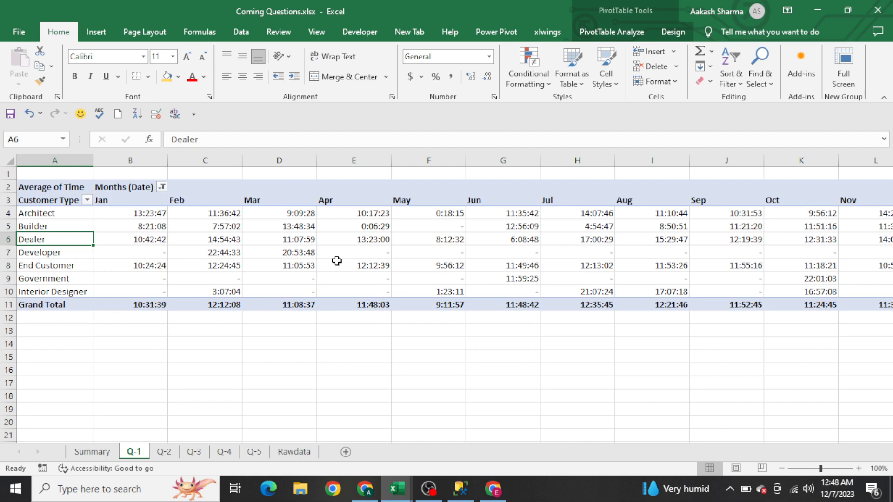
Return to the Summary sheet and select the text of Question 1 in cell C6
{"action": "key", "text": "ctrl+Page_Up"}
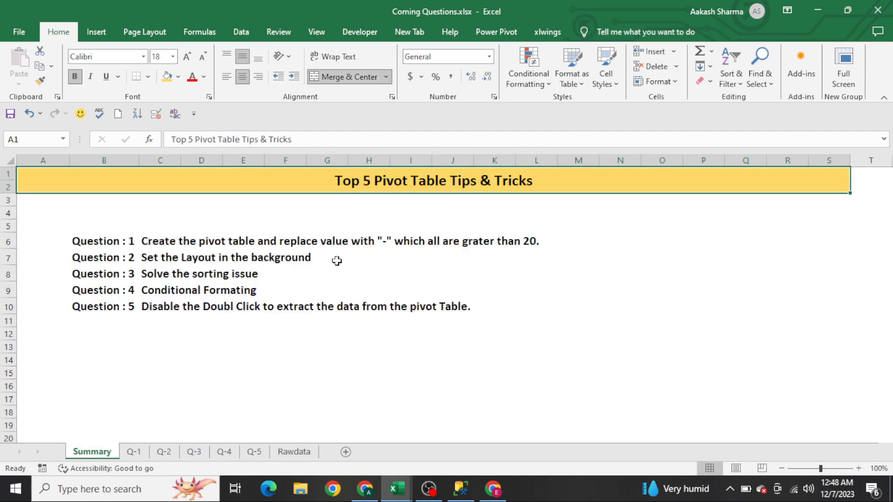
{"action": "left_click", "coordinate": [447, 247]}
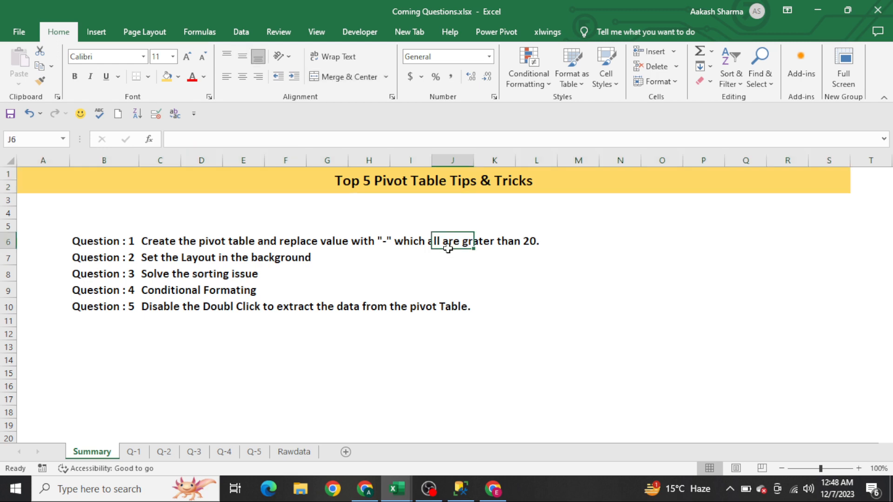
{"action": "key", "text": "ctrl+Left"}
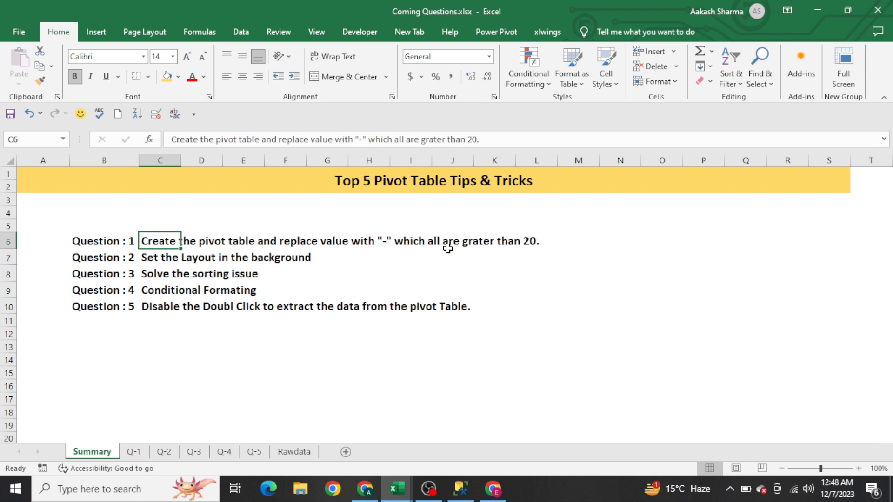
On the Q-2 sheet, show the pivot table's field list and add Age Group to the rows below Customer Type
{"action": "key", "text": "ctrl+Page_Down"}
{"action": "key", "text": "ctrl+Page_Down"}
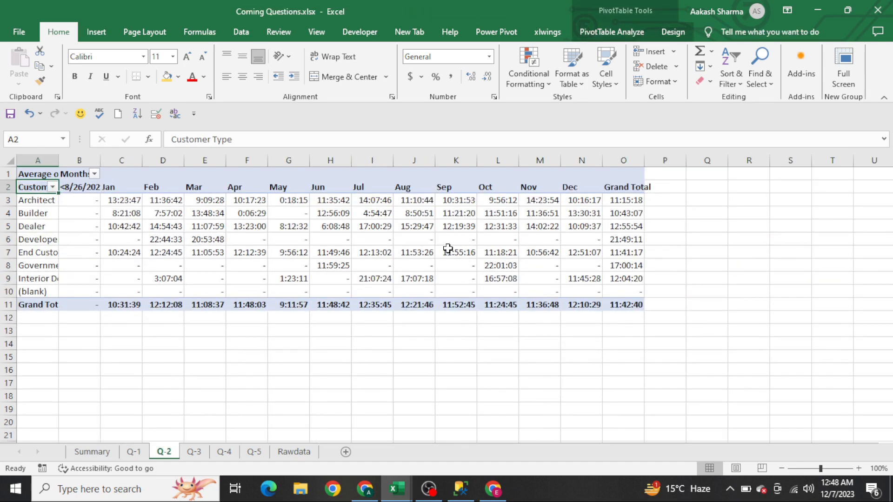
{"action": "left_click", "coordinate": [320, 238]}
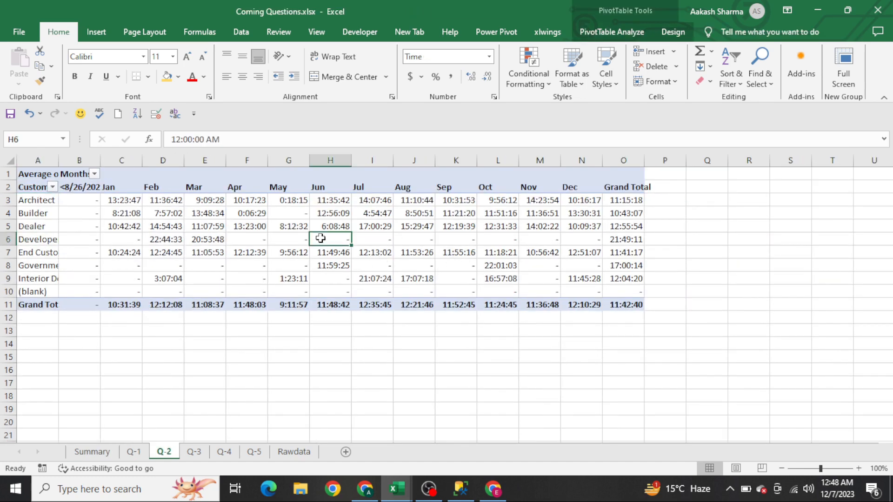
{"action": "right_click", "coordinate": [249, 226]}
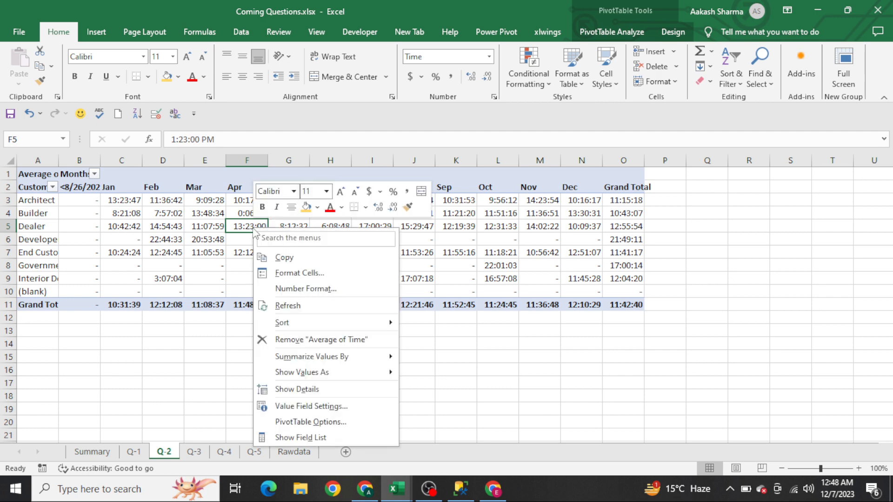
{"action": "left_click", "coordinate": [342, 437]}
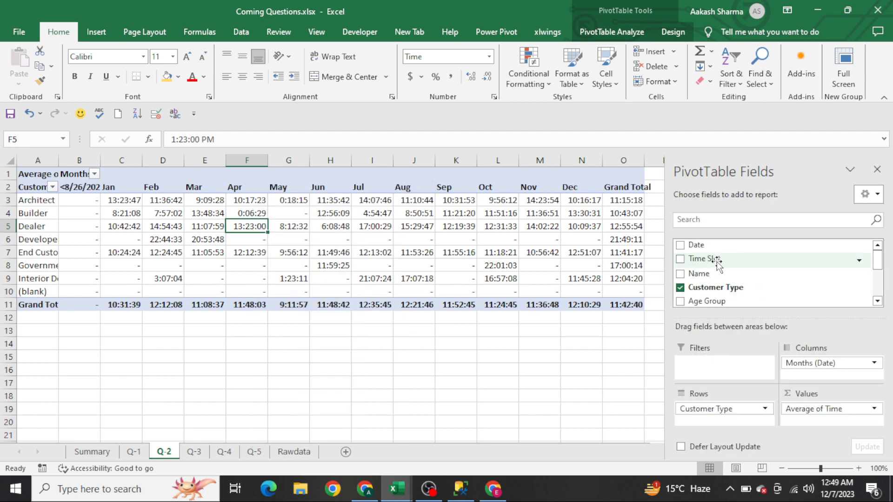
{"action": "left_click_drag", "start_coordinate": [721, 301], "coordinate": [717, 420]}
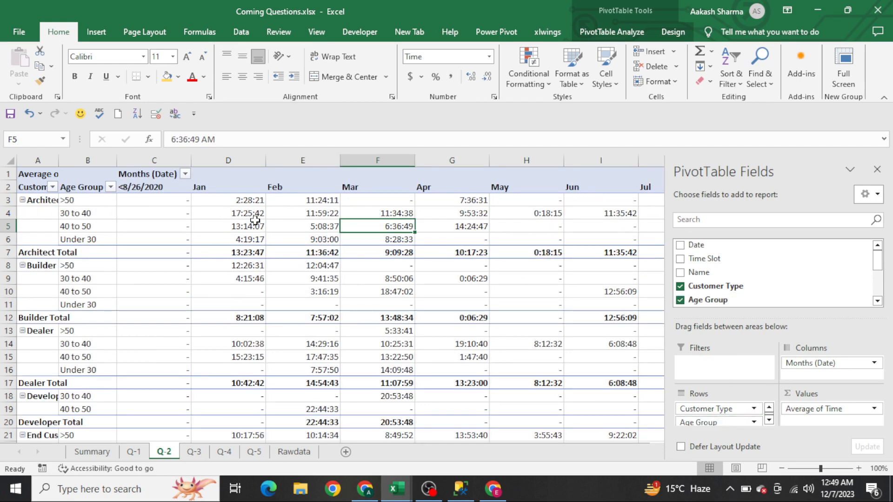
Enable the classic PivotTable layout for the Q-2 pivot table and remove Age Group from its rows
{"action": "right_click", "coordinate": [231, 217]}
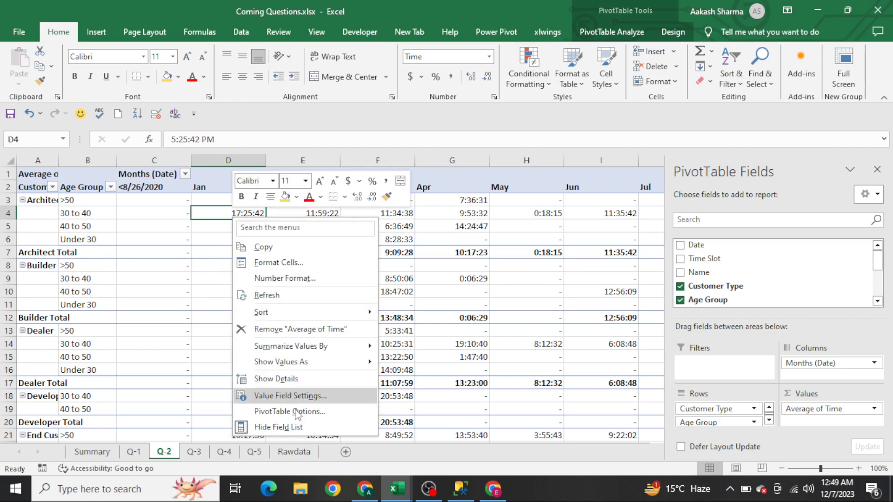
{"action": "left_click", "coordinate": [298, 412]}
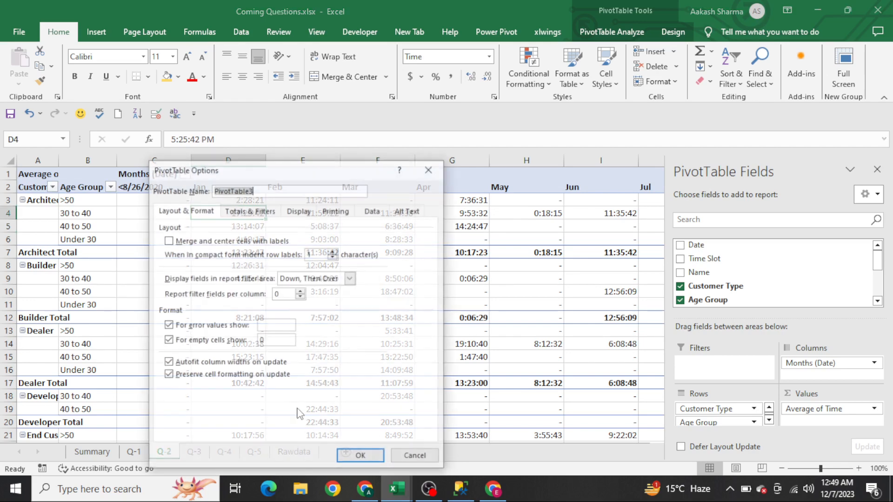
{"action": "left_click", "coordinate": [301, 212]}
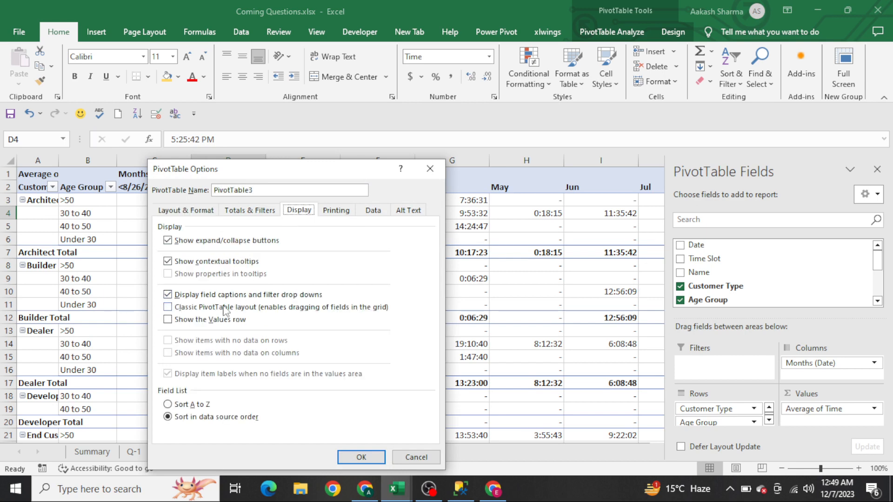
{"action": "left_click", "coordinate": [227, 308]}
{"action": "left_click", "coordinate": [362, 457]}
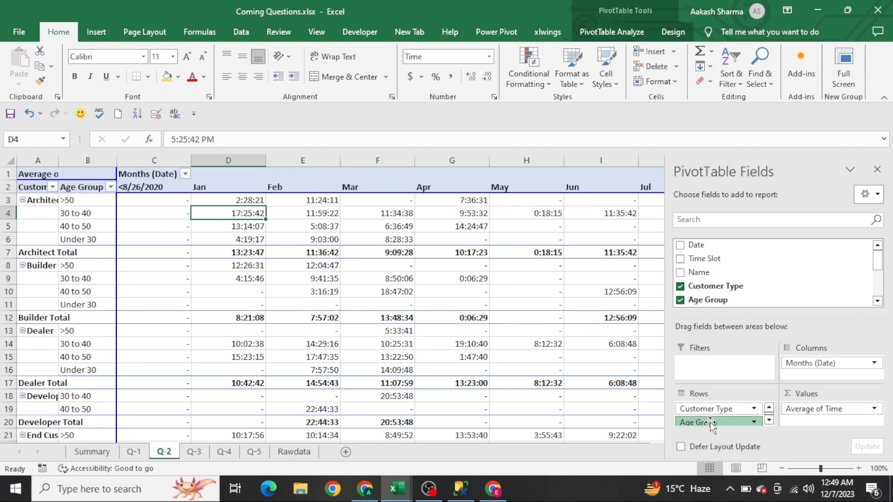
{"action": "left_click_drag", "start_coordinate": [710, 423], "coordinate": [505, 337]}
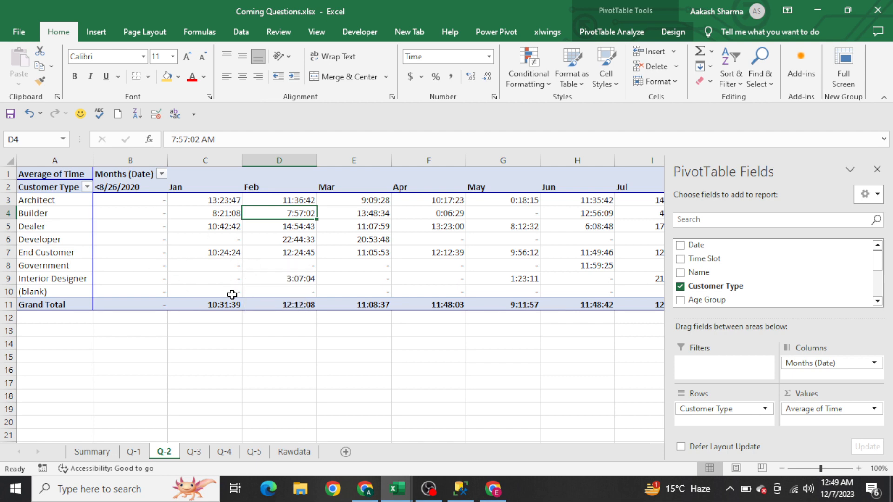
Open the default PivotTable layout for editing from Excel's data options
{"action": "mouse_move", "coordinate": [206, 264]}
{"action": "left_click", "coordinate": [18, 33]}
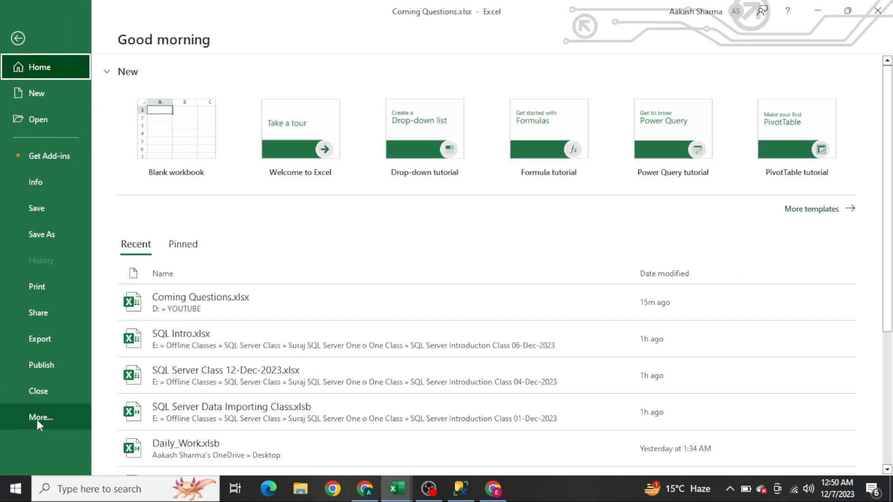
{"action": "left_click", "coordinate": [37, 419]}
{"action": "left_click", "coordinate": [137, 416]}
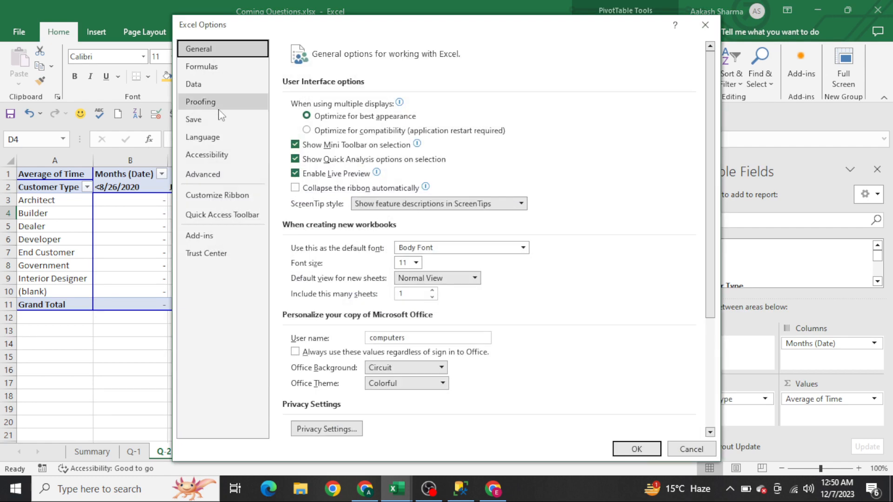
{"action": "left_click", "coordinate": [195, 85]}
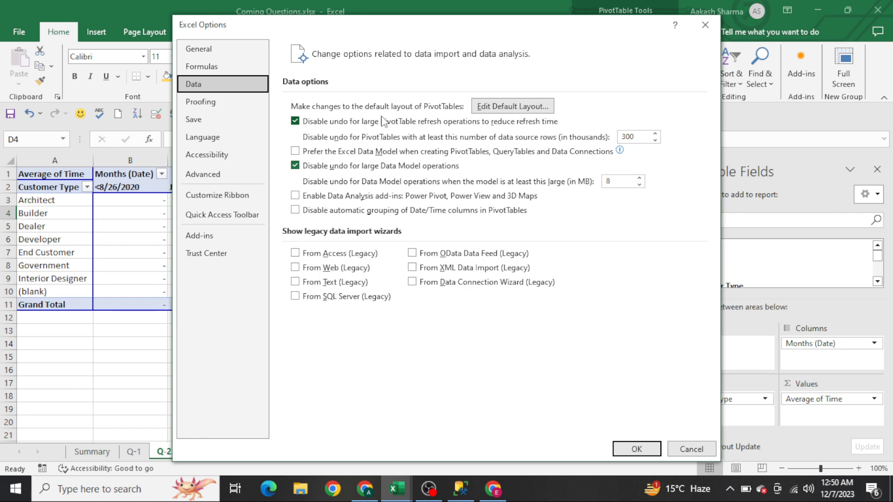
{"action": "left_click", "coordinate": [503, 108]}
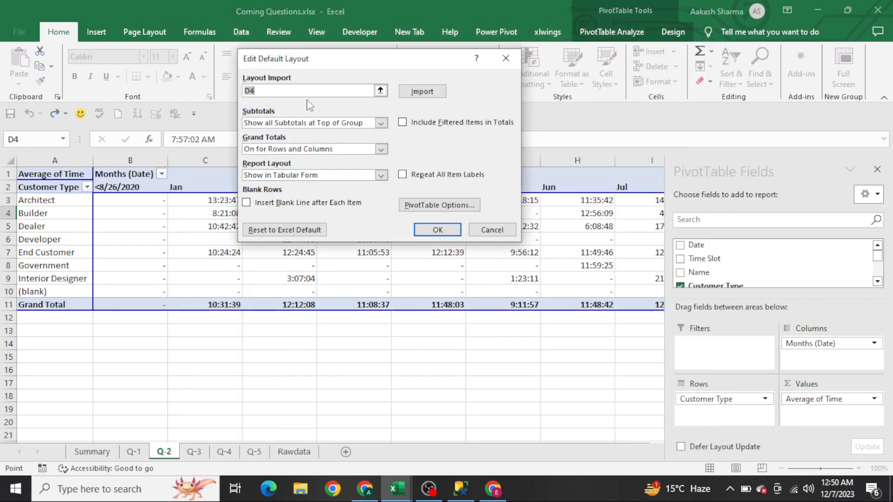
Import the layout of the pivot table at cell A3 as the default PivotTable layout and confirm the options
{"action": "left_click", "coordinate": [43, 200]}
{"action": "left_click", "coordinate": [436, 91]}
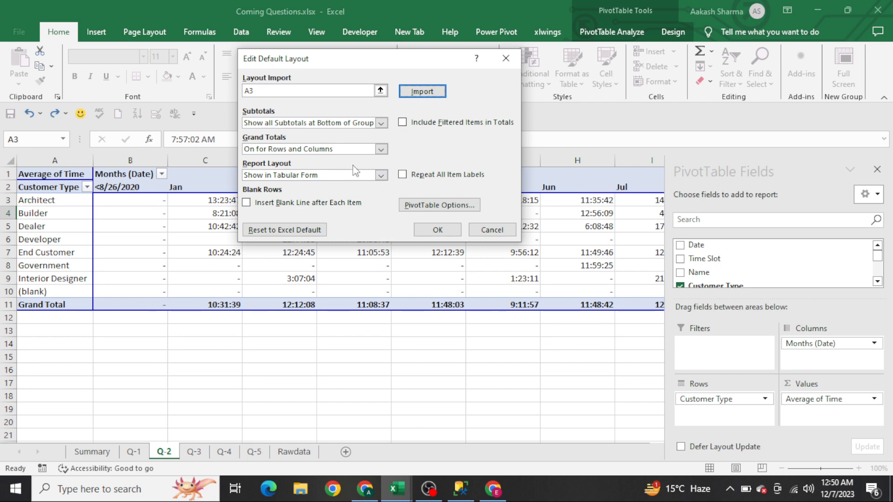
{"action": "left_click", "coordinate": [421, 234]}
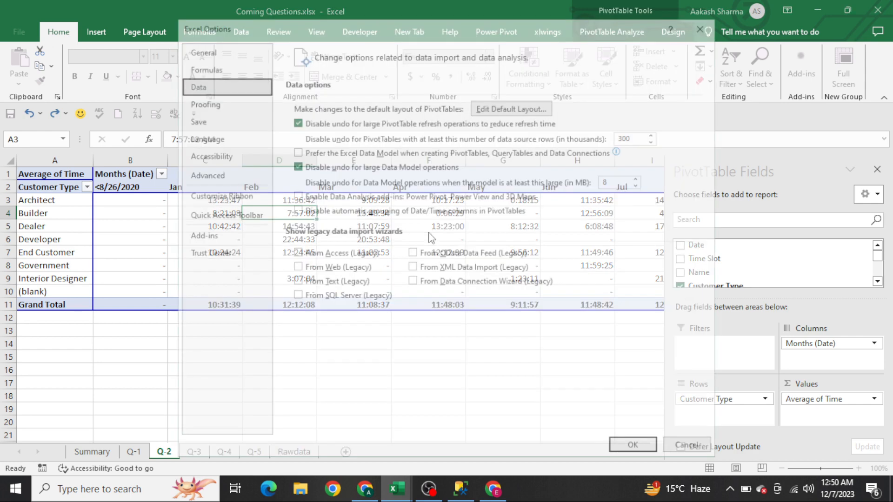
{"action": "left_click", "coordinate": [635, 447]}
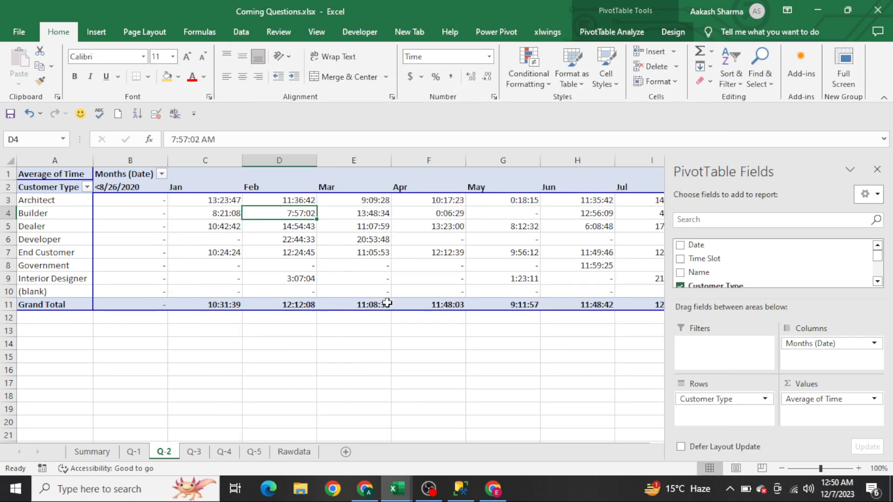
Copy the entire data range of the Rawdata sheet, starting from cell A1
{"action": "left_click", "coordinate": [359, 349]}
{"action": "key", "text": "ctrl+Page_Down"}
{"action": "key", "text": "ctrl+Page_Down"}
{"action": "key", "text": "ctrl+Page_Down"}
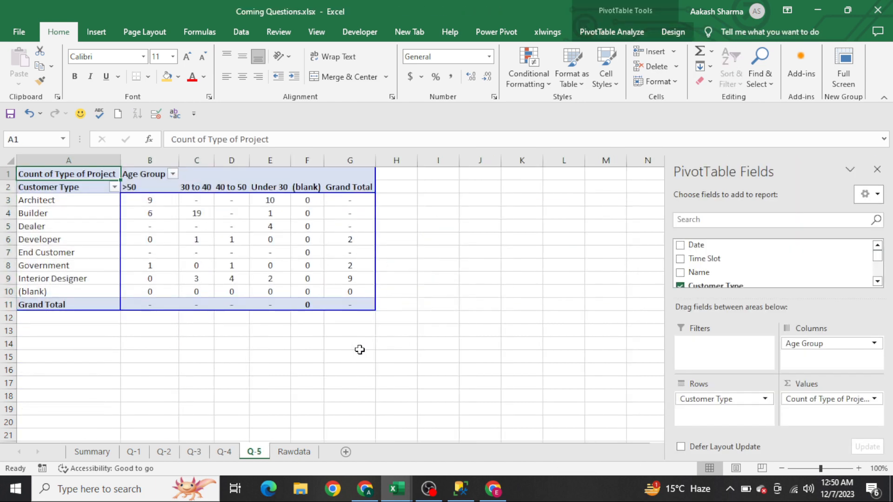
{"action": "key", "text": "ctrl+Page_Down"}
{"action": "key", "text": "ctrl+Home"}
{"action": "key", "text": "ctrl+shift+Right"}
{"action": "key", "text": "ctrl+shift+Down"}
{"action": "key", "text": "ctrl+c"}
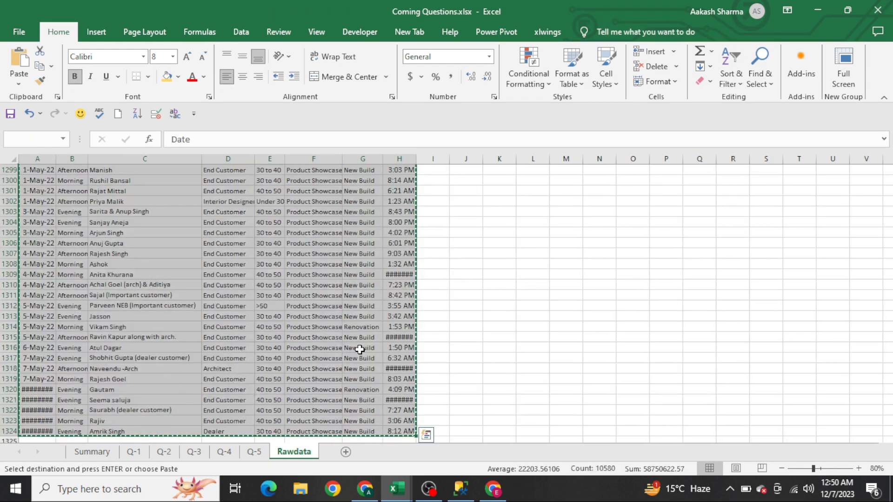
Launch Notepad and paste the copied Rawdata range into the empty document
{"action": "key", "text": "super+r"}
{"action": "type", "text": "Notep"}
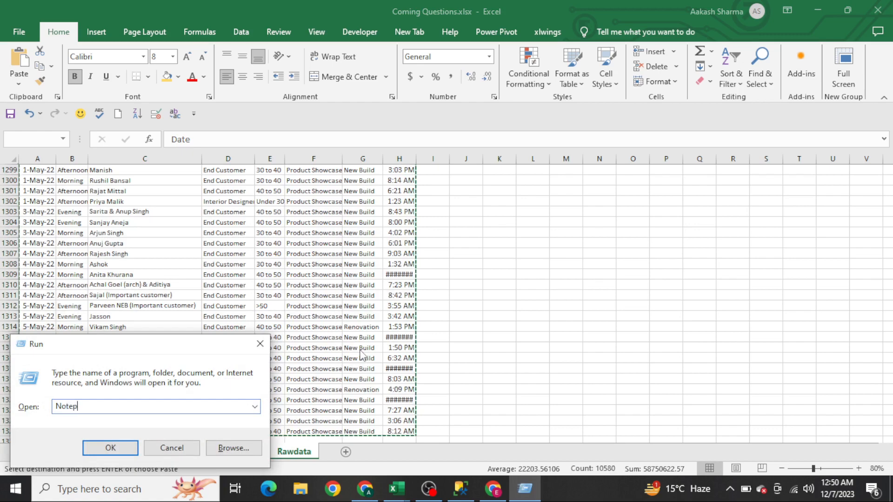
{"action": "type", "text": "ad"}
{"action": "key", "text": "Return"}
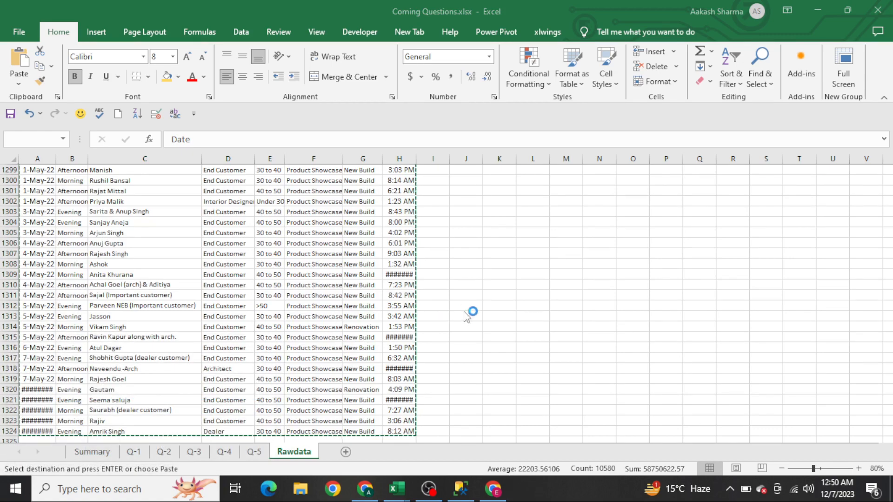
{"action": "key", "text": "ctrl+v"}
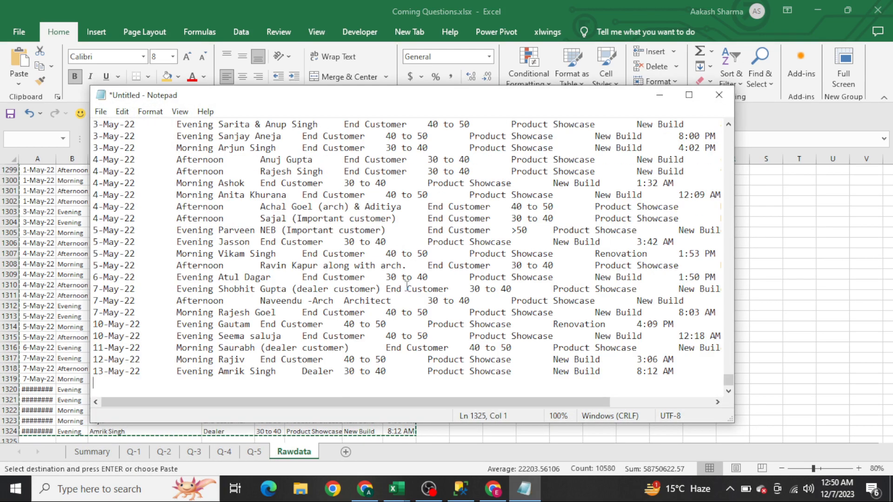
Switch back to the Coming Questions workbook, save it and return to cell A1 of the Rawdata sheet
{"action": "key", "text": "alt+Tab"}
{"action": "left_click", "coordinate": [553, 243]}
{"action": "key", "text": "ctrl+s"}
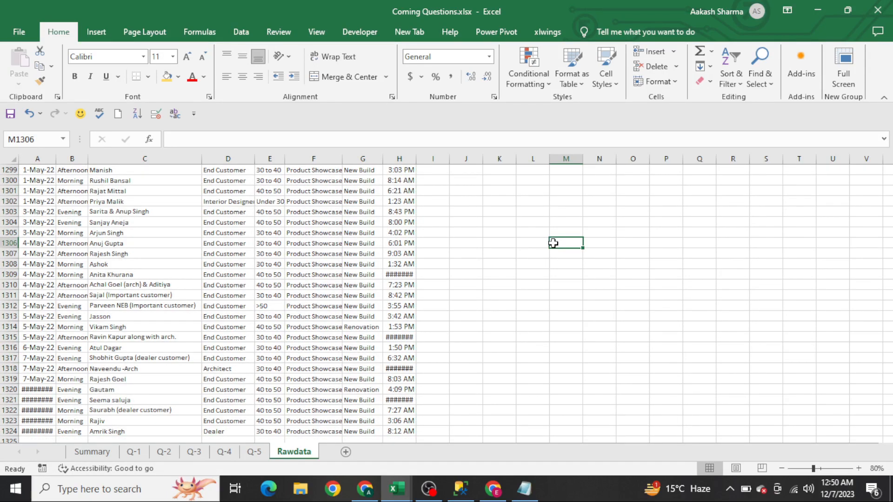
{"action": "key", "text": "ctrl+Left"}
{"action": "key", "text": "ctrl+Up"}
{"action": "key", "text": "ctrl+Left"}
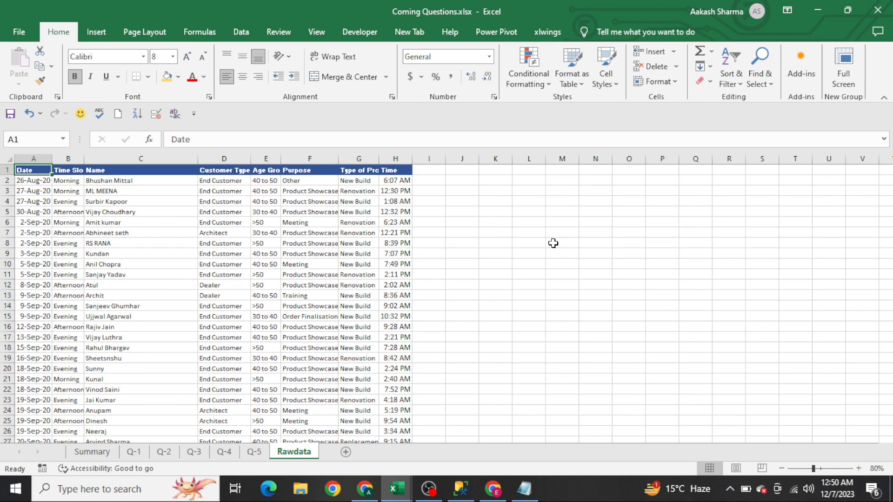
Copy all the text from Notepad into the blank Book1 workbook, starting at cell A1
{"action": "mouse_move", "coordinate": [393, 487]}
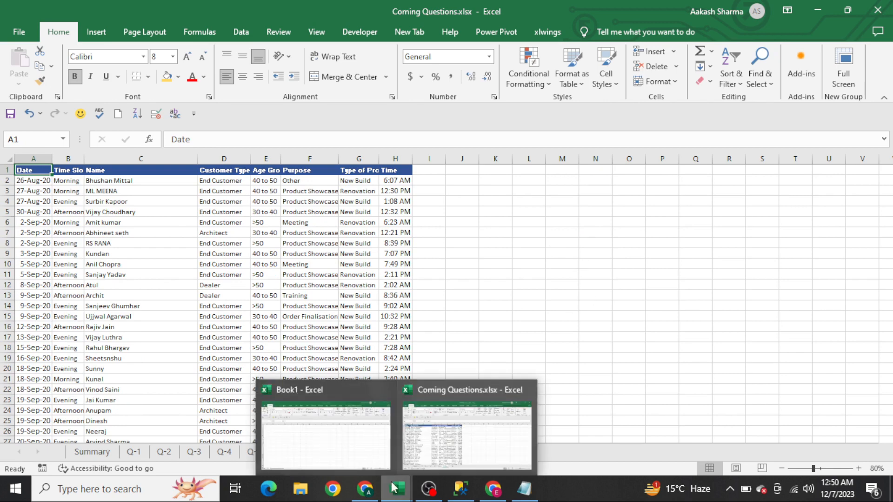
{"action": "left_click", "coordinate": [323, 437]}
{"action": "left_click", "coordinate": [219, 252]}
{"action": "key", "text": "ctrl+Home"}
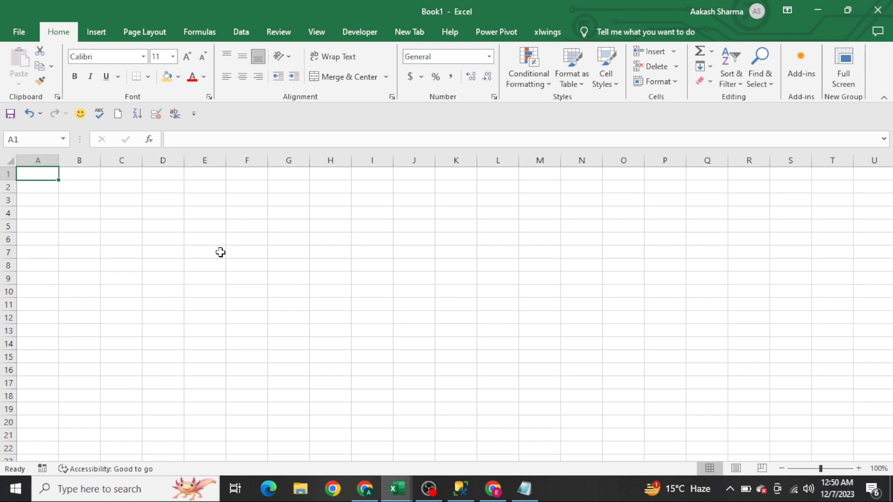
{"action": "key", "text": "alt+Tab"}
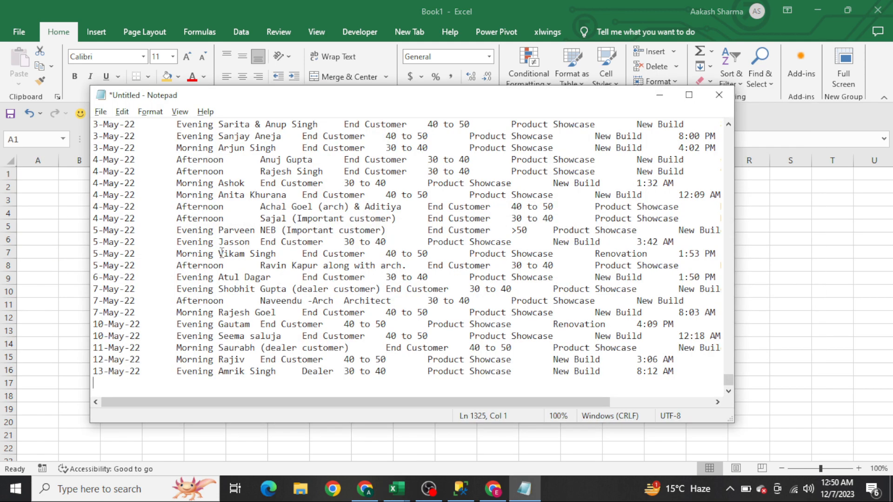
{"action": "key", "text": "ctrl+a"}
{"action": "key", "text": "ctrl+c"}
{"action": "key", "text": "alt+Tab"}
{"action": "key", "text": "ctrl+v"}
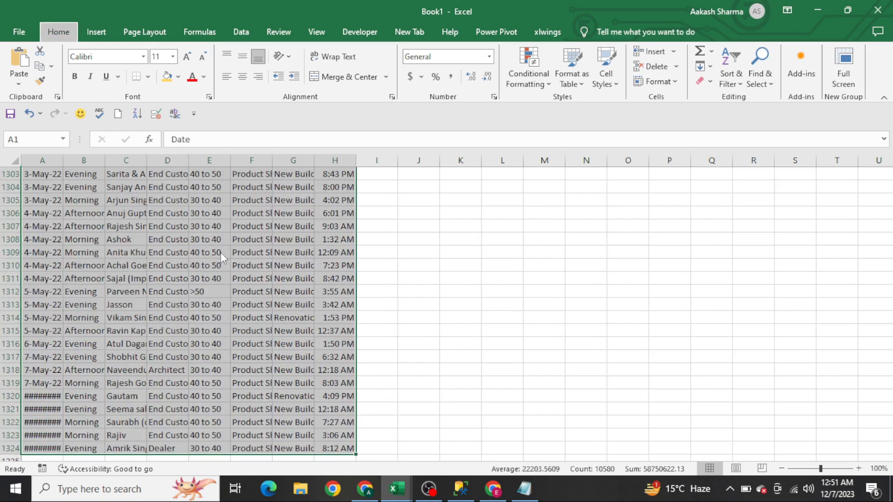
Insert a pivot table on a new worksheet from the pasted data in Book1
{"action": "key", "text": "alt+n"}
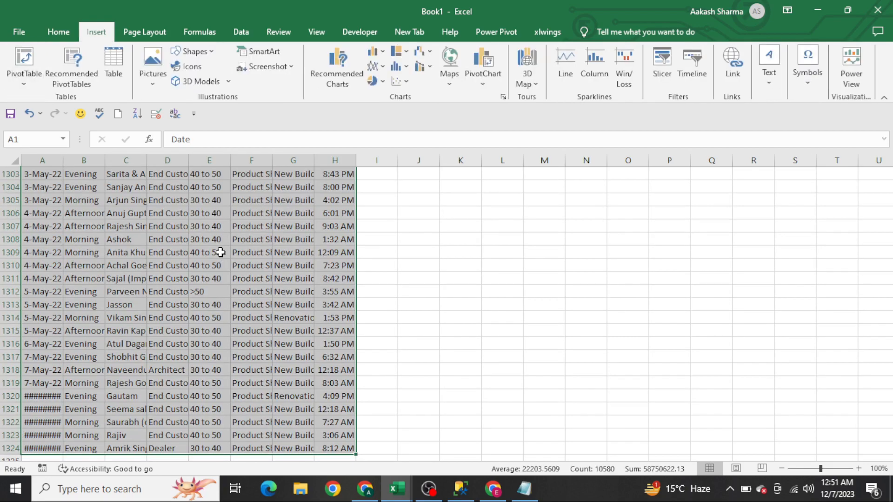
{"action": "key", "text": "v"}
{"action": "key", "text": "t"}
{"action": "key", "text": "Return"}
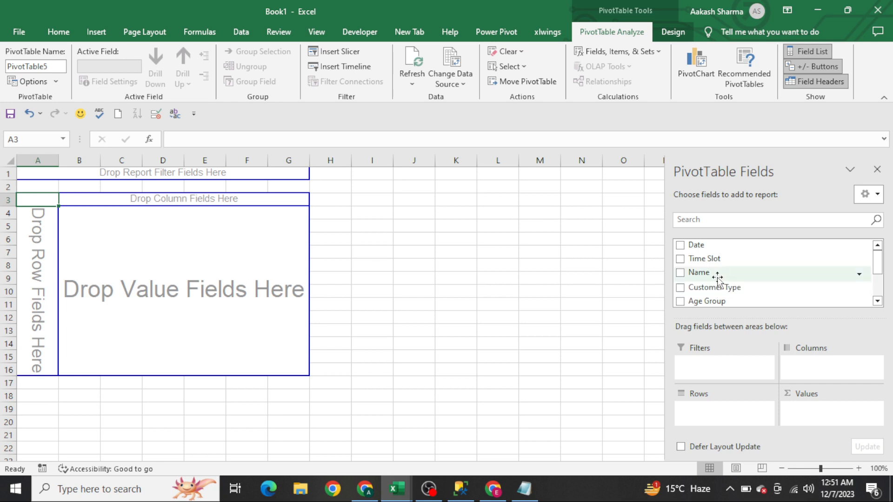
Place Name in the new pivot table's rows and a count of Age Group in its values
{"action": "left_click_drag", "start_coordinate": [717, 278], "coordinate": [723, 414]}
{"action": "left_click_drag", "start_coordinate": [721, 300], "coordinate": [796, 411]}
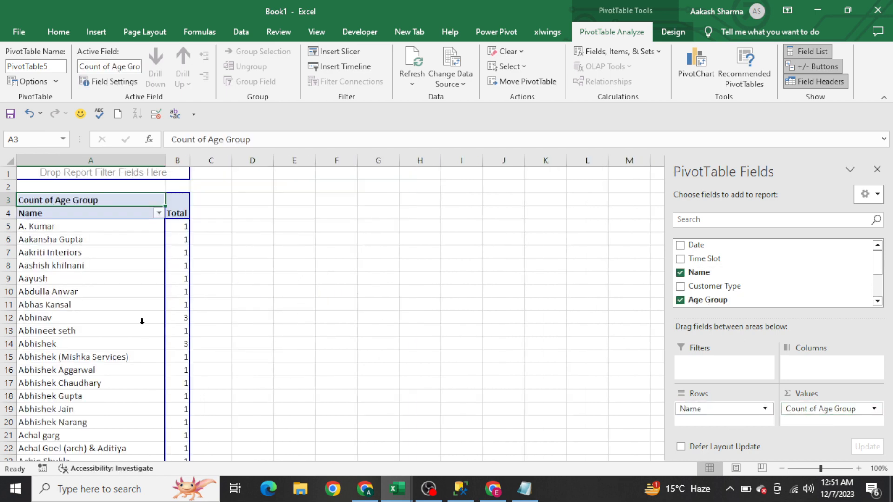
{"action": "left_click", "coordinate": [295, 265]}
{"action": "left_click", "coordinate": [137, 258]}
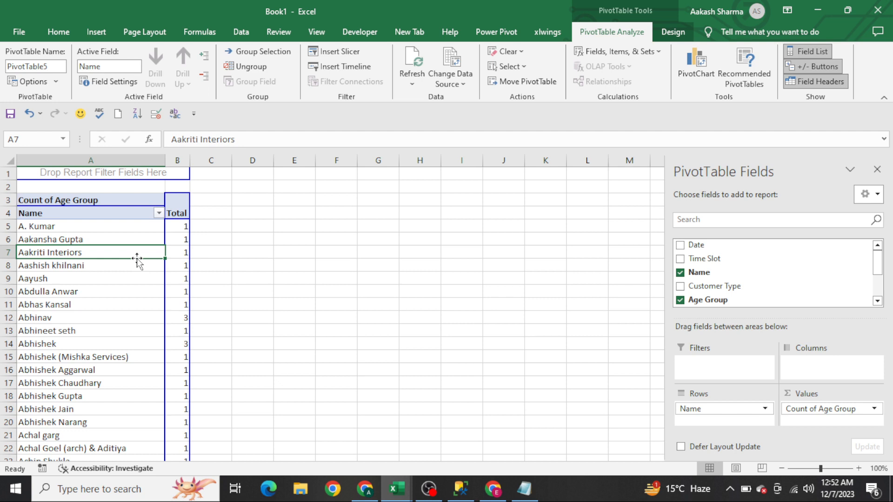
Close Book1 without saving and return to the Rawdata sheet of the Coming Questions workbook
{"action": "left_click", "coordinate": [375, 210]}
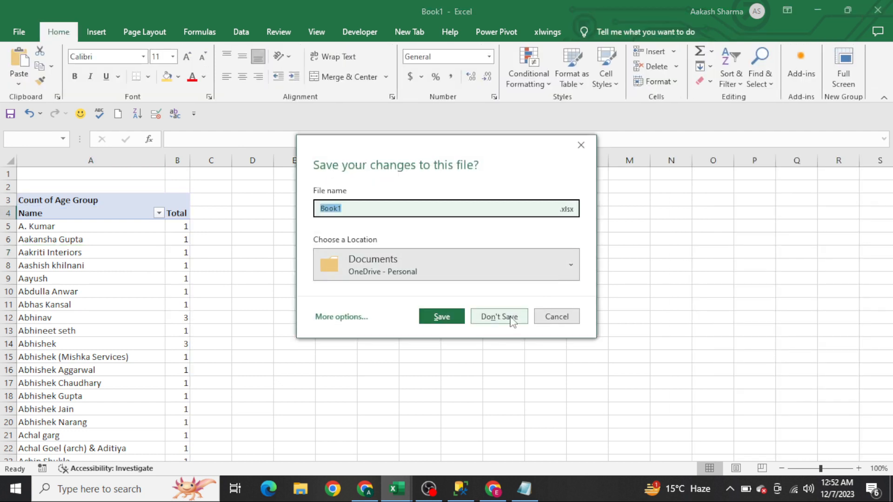
{"action": "left_click", "coordinate": [511, 321]}
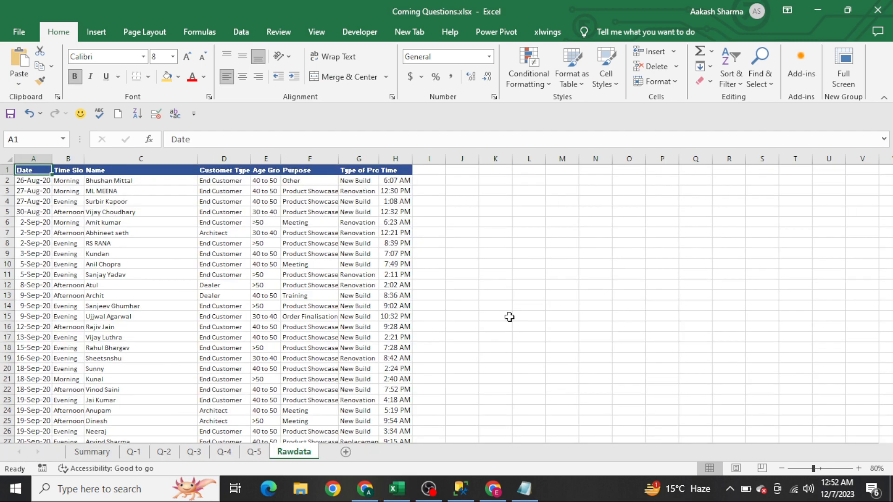
{"action": "left_click", "coordinate": [509, 317]}
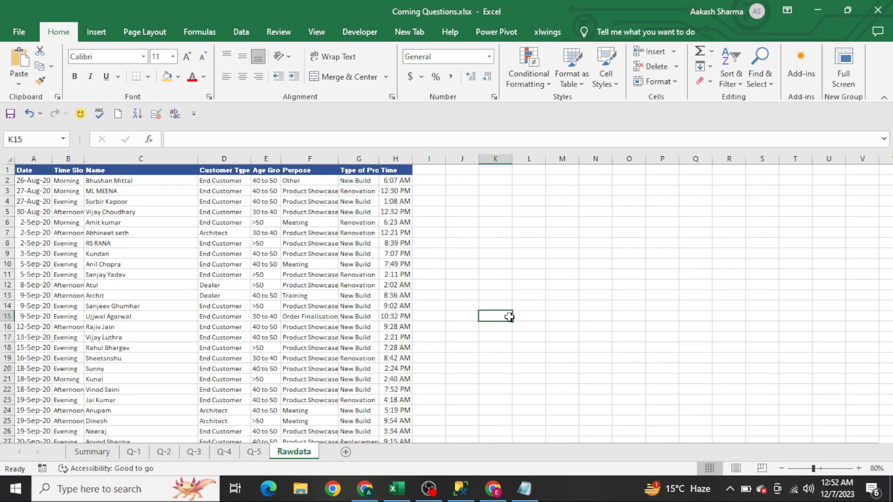
Return to the Summary sheet and read Question 3 about solving the sorting issue
{"action": "key", "text": "ctrl+Page_Up"}
{"action": "key", "text": "ctrl+Page_Up"}
{"action": "key", "text": "ctrl+Page_Up"}
{"action": "key", "text": "ctrl+Page_Up"}
{"action": "key", "text": "ctrl+Page_Up"}
{"action": "key", "text": "ctrl+Page_Up"}
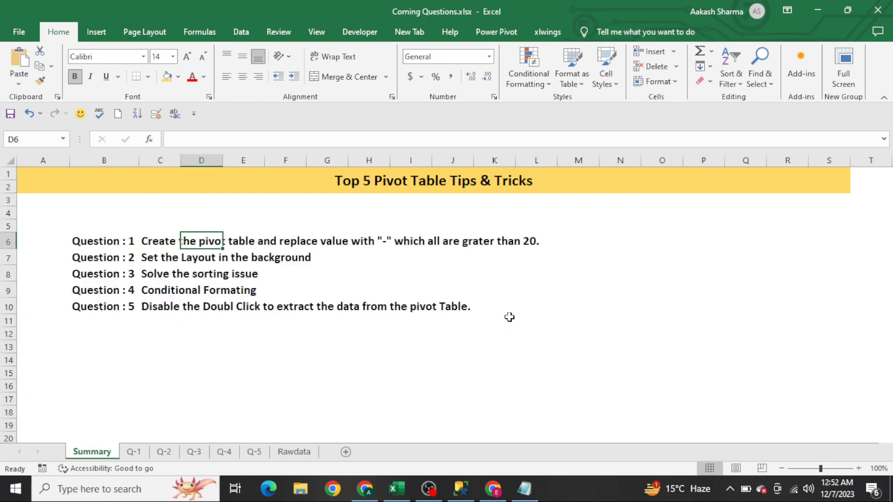
{"action": "key", "text": "Down"}
{"action": "key", "text": "Left"}
{"action": "key", "text": "shift+Right"}
{"action": "key", "text": "shift+Right"}
{"action": "key", "text": "Down"}
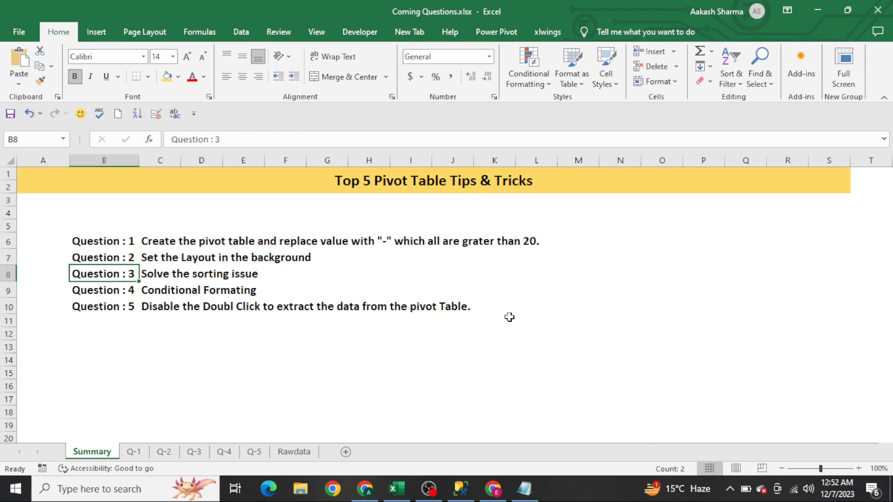
{"action": "key", "text": "shift+Right"}
{"action": "key", "text": "shift+Right"}
Open the Q-3 sheet and examine the pivot table's Count of Purpose column from its first to its last rows
{"action": "key", "text": "ctrl+Page_Down"}
{"action": "key", "text": "ctrl+Page_Down"}
{"action": "key", "text": "ctrl+Page_Down"}
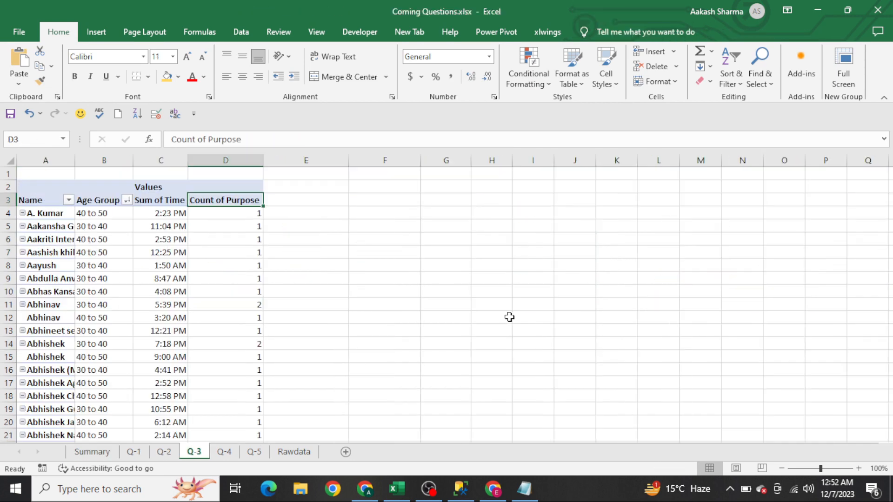
{"action": "key", "text": "Right"}
{"action": "key", "text": "Right"}
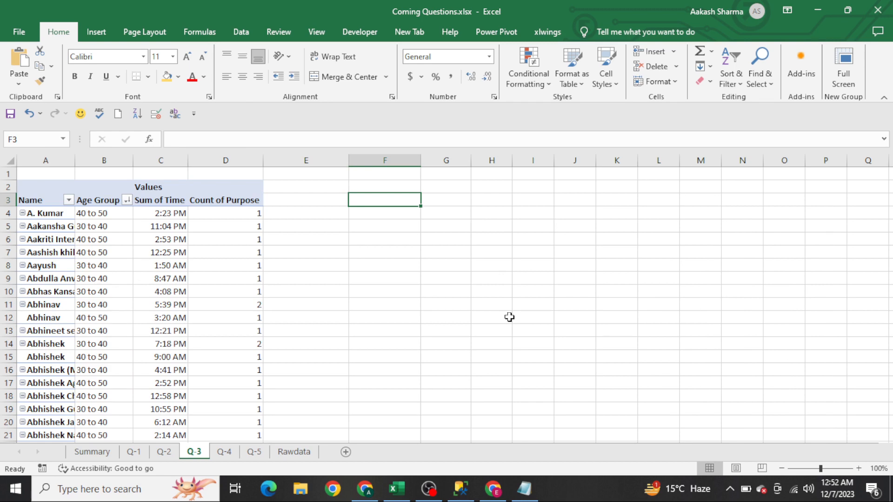
{"action": "key", "text": "Left"}
{"action": "key", "text": "Left"}
{"action": "key", "text": "Down"}
{"action": "key", "text": "Down"}
{"action": "key", "text": "Down"}
{"action": "key", "text": "Down"}
{"action": "key", "text": "Down"}
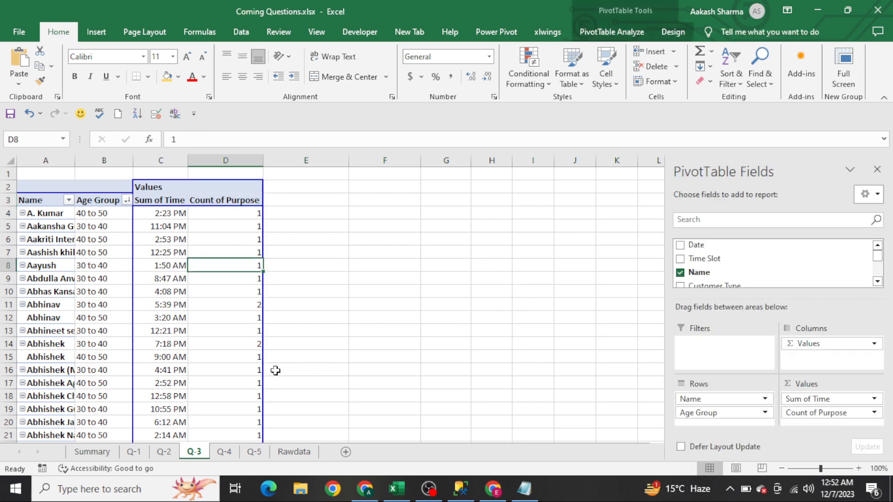
{"action": "key", "text": "Down"}
{"action": "key", "text": "Down"}
{"action": "key", "text": "Down"}
{"action": "key", "text": "Down"}
{"action": "key", "text": "Down"}
{"action": "key", "text": "Down"}
{"action": "key", "text": "Down"}
{"action": "key", "text": "ctrl+Down"}
{"action": "key", "text": "Up"}
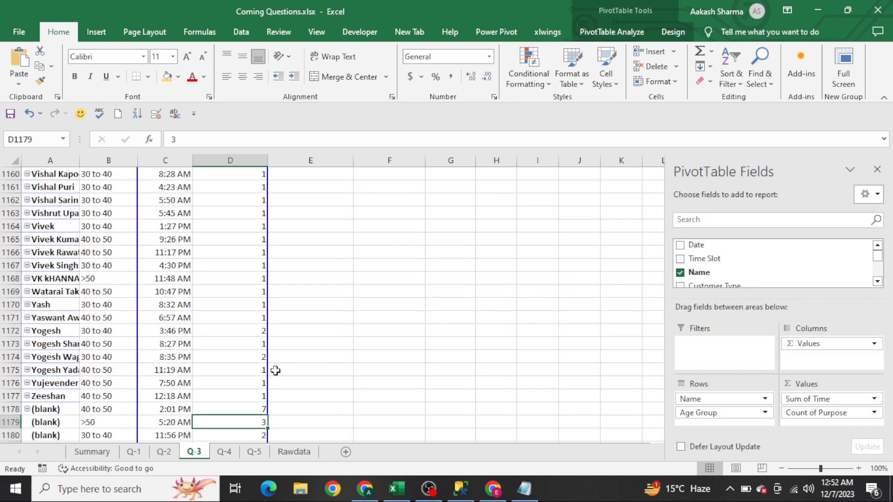
{"action": "key", "text": "Up"}
{"action": "key", "text": "Up"}
{"action": "key", "text": "ctrl+Up"}
{"action": "key", "text": "ctrl+Up"}
{"action": "key", "text": "Down"}
{"action": "key", "text": "Down"}
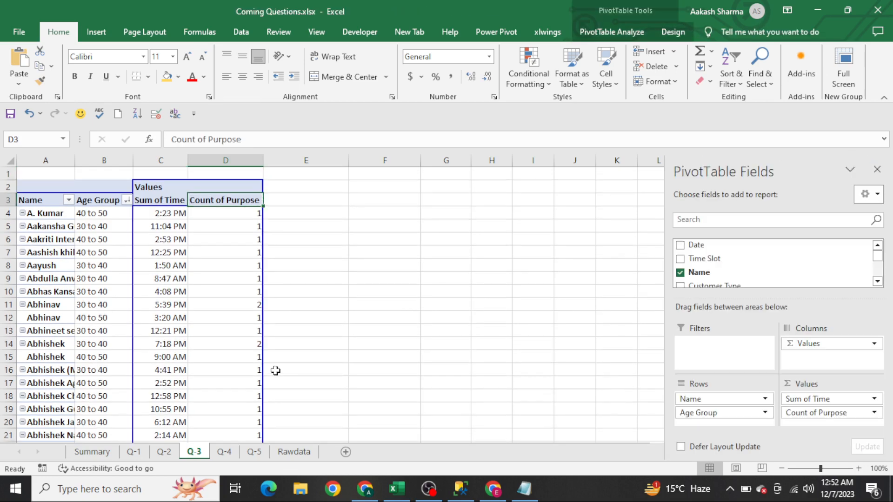
Highlight the first twelve Count of Purpose values, D4 to D15, to check their order
{"action": "key", "text": "Down"}
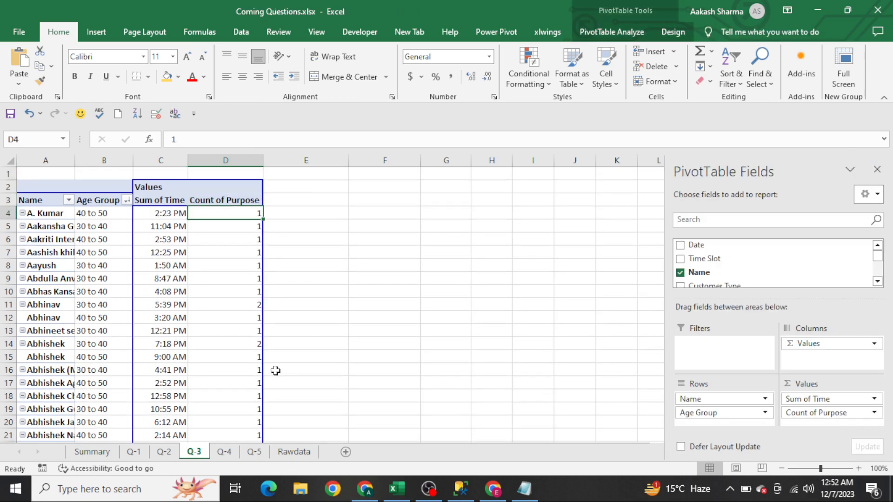
{"action": "key", "text": "shift+Down"}
{"action": "key", "text": "shift+Down"}
{"action": "key", "text": "shift+Down"}
{"action": "key", "text": "shift+Down"}
{"action": "key", "text": "shift+Down"}
{"action": "key", "text": "shift+Down"}
{"action": "key", "text": "shift+Down"}
{"action": "key", "text": "shift+Down"}
{"action": "key", "text": "shift+Down"}
{"action": "key", "text": "shift+Down"}
{"action": "key", "text": "shift+Down"}
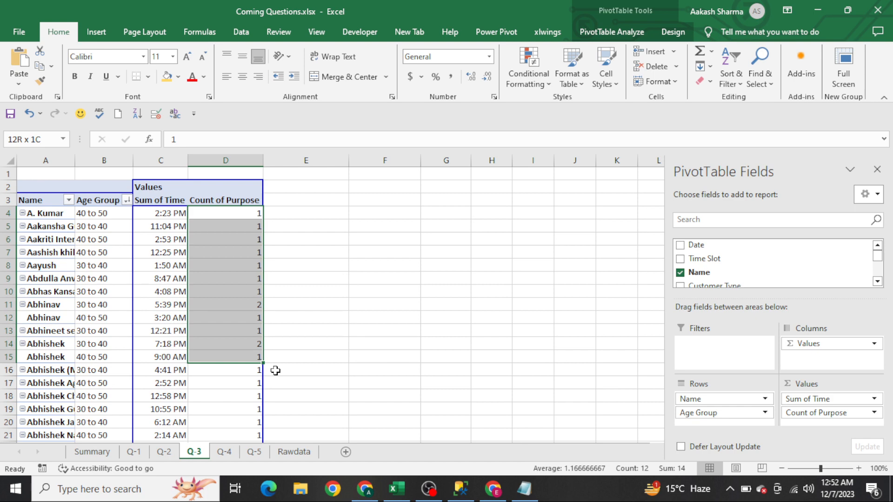
{"action": "key", "text": "shift+Up"}
{"action": "key", "text": "shift+Up"}
{"action": "key", "text": "shift+Up"}
{"action": "key", "text": "shift+Up"}
{"action": "key", "text": "shift+Up"}
{"action": "key", "text": "shift+Up"}
{"action": "key", "text": "shift+Up"}
{"action": "key", "text": "shift+Up"}
{"action": "key", "text": "shift+Up"}
{"action": "key", "text": "shift+Up"}
{"action": "key", "text": "shift+Up"}
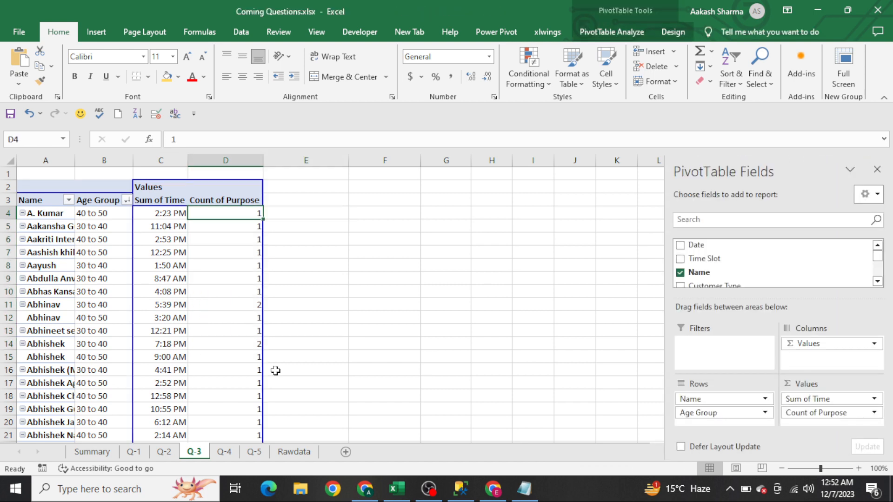
Try to sort the pivot table by Count of Purpose from largest to smallest with the pivot table's own sort options
{"action": "key", "text": "alt+h"}
{"action": "key", "text": "s"}
{"action": "key", "text": "u"}
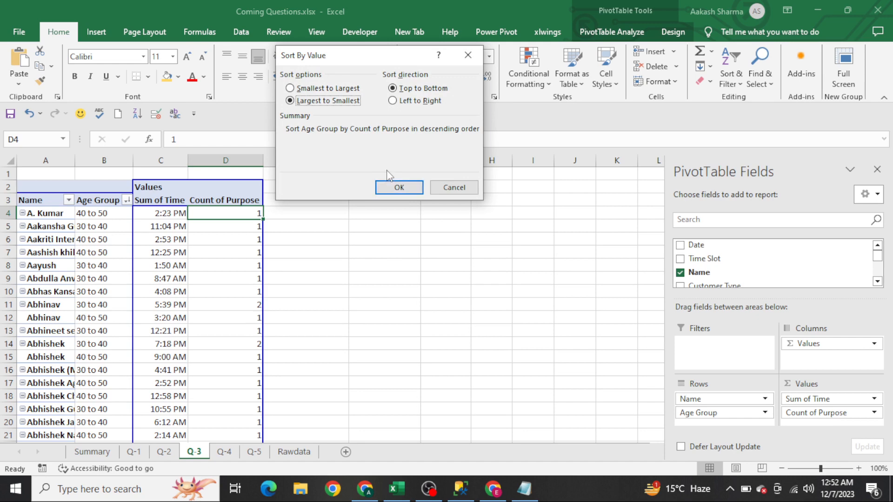
{"action": "left_click", "coordinate": [398, 187]}
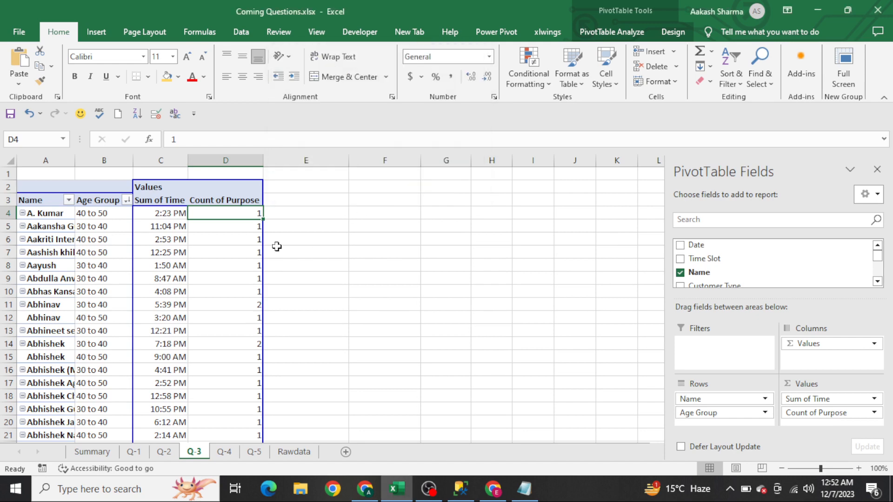
{"action": "right_click", "coordinate": [244, 237]}
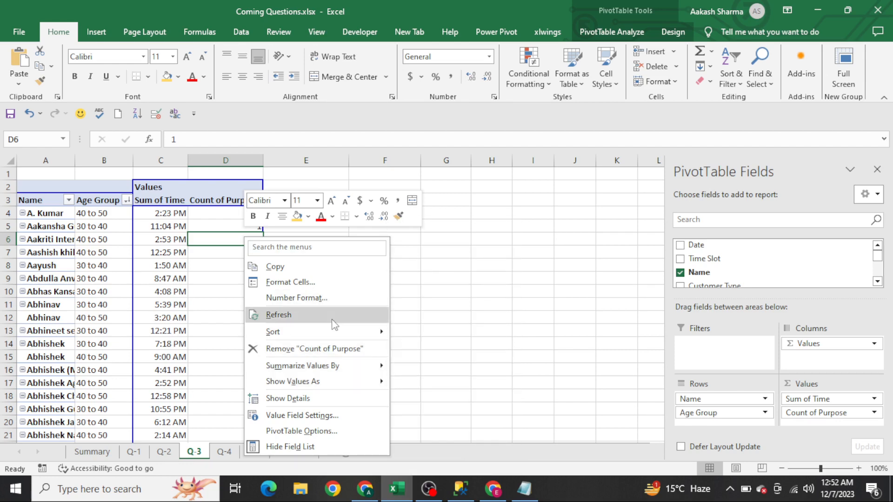
{"action": "mouse_move", "coordinate": [329, 332]}
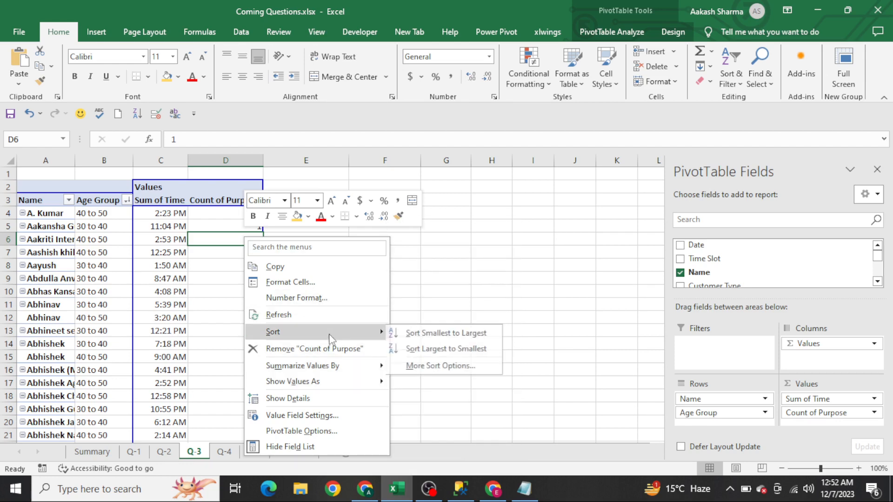
{"action": "left_click", "coordinate": [447, 350]}
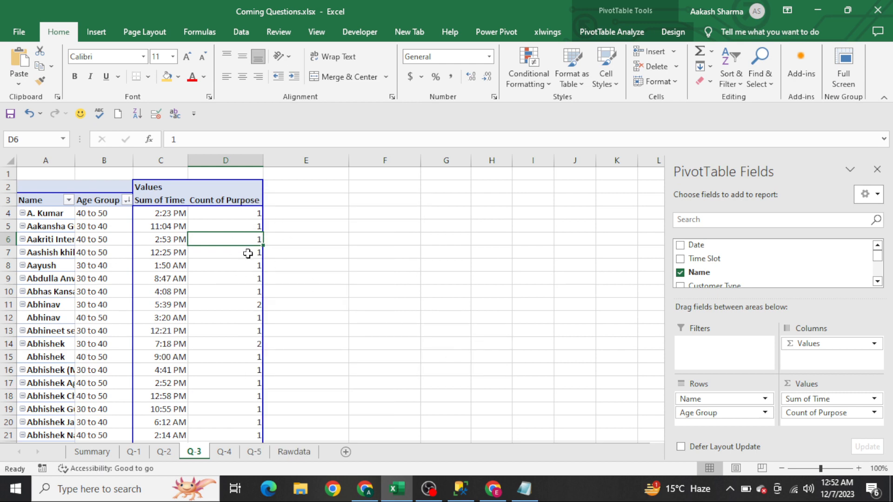
Add filter buttons to the pivot table's value headers from the adjacent empty cell E3
{"action": "left_click", "coordinate": [285, 205]}
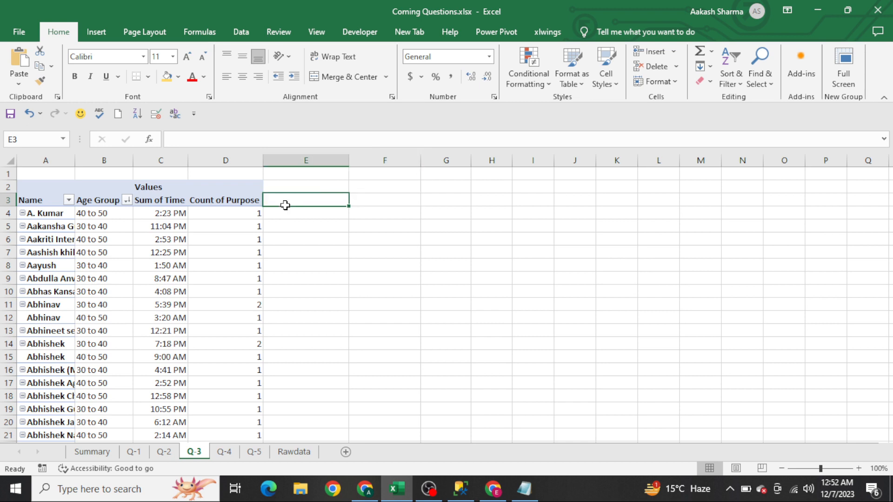
{"action": "key", "text": "Down"}
{"action": "key", "text": "Left"}
{"action": "key", "text": "Left"}
{"action": "key", "text": "Left"}
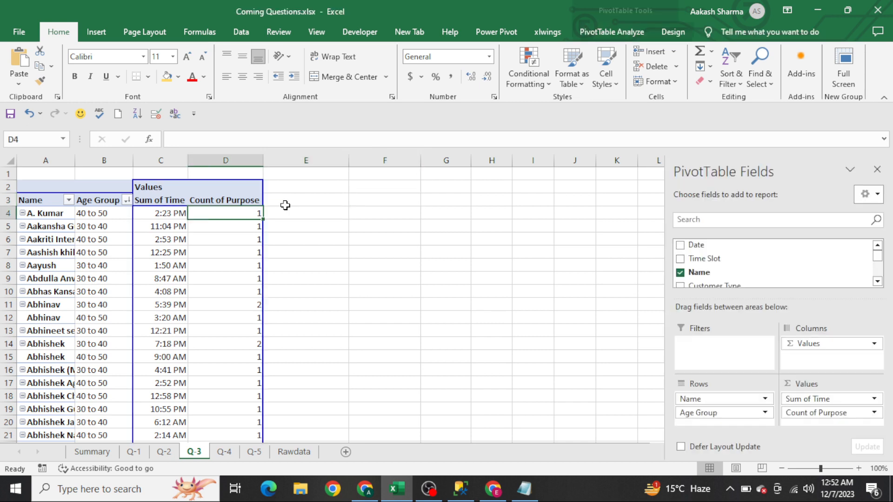
{"action": "key", "text": "Up"}
{"action": "key", "text": "Right"}
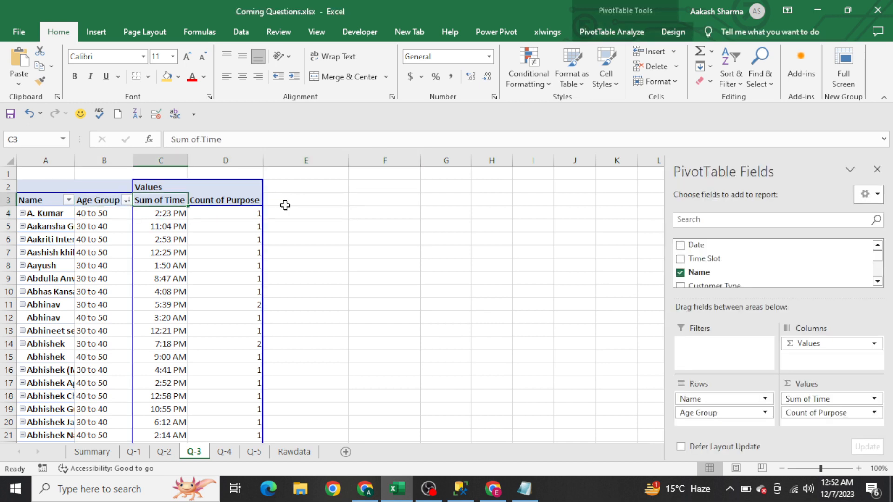
{"action": "key", "text": "Right"}
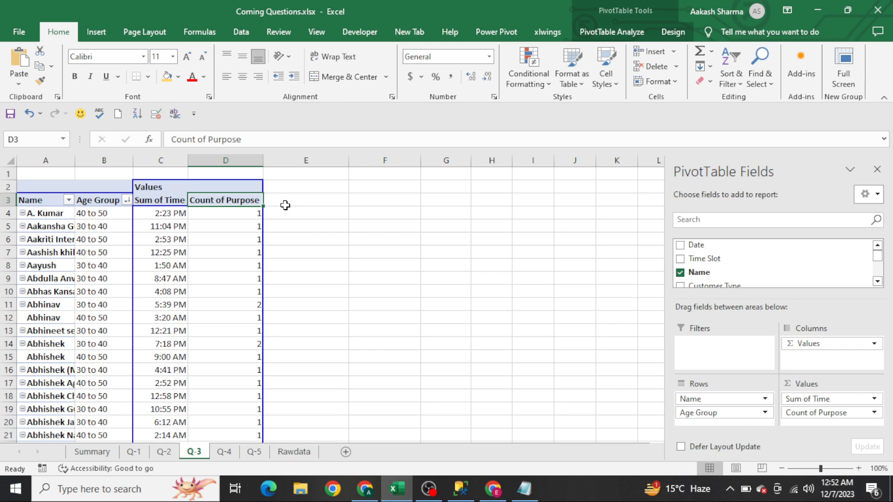
{"action": "key", "text": "Right"}
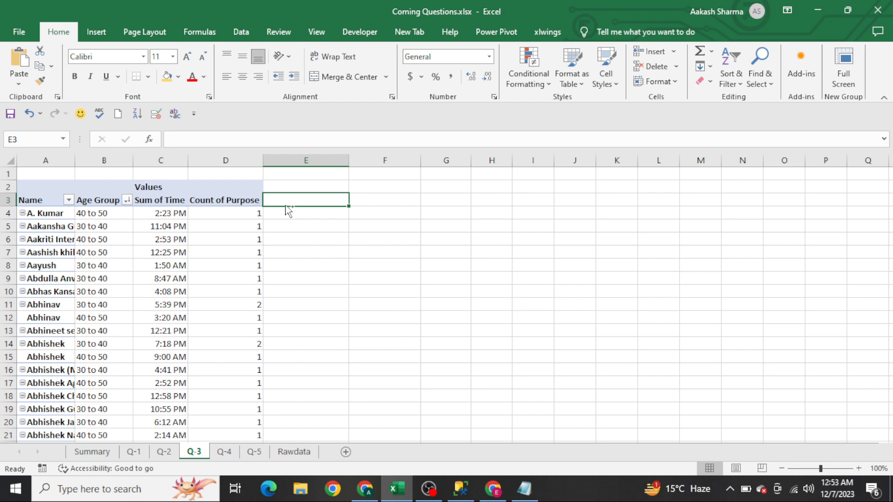
{"action": "key", "text": "ctrl+shift+l"}
Try to sort Count of Purpose from largest to smallest through its header filter, with Age Group still in the rows
{"action": "left_click", "coordinate": [233, 202]}
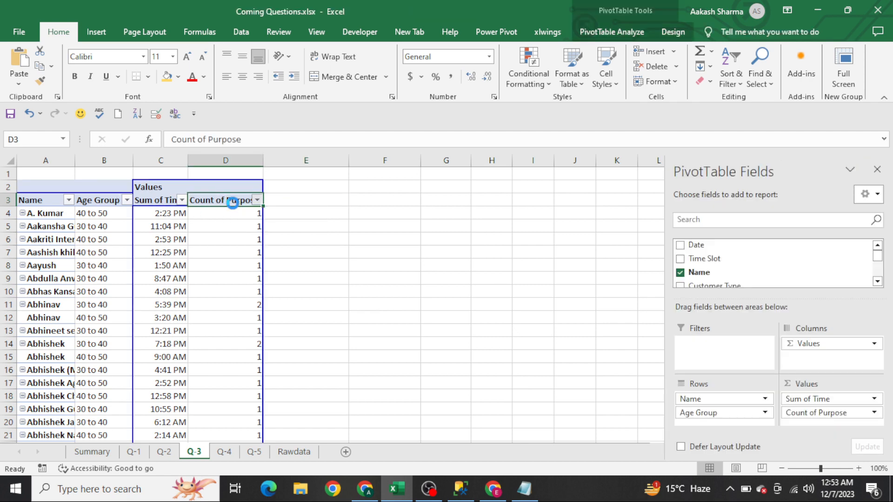
{"action": "key", "text": "alt+Down"}
{"action": "key", "text": "Down"}
{"action": "key", "text": "Down"}
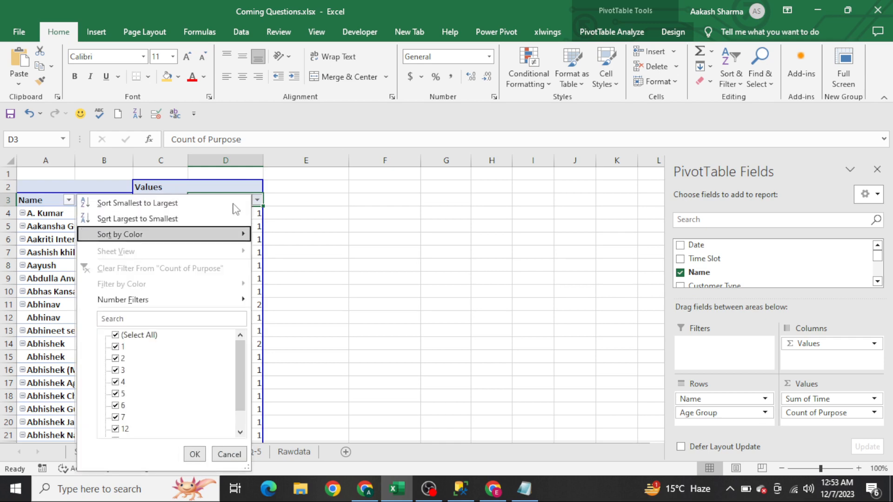
{"action": "key", "text": "Up"}
{"action": "key", "text": "Return"}
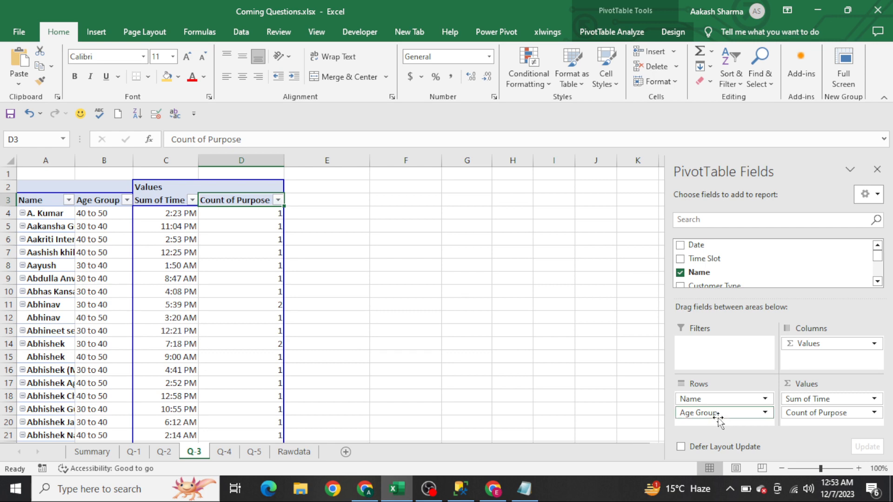
Remove Age Group from the pivot table's rows and sort Count of Purpose from largest to smallest
{"action": "left_click_drag", "start_coordinate": [722, 415], "coordinate": [543, 344]}
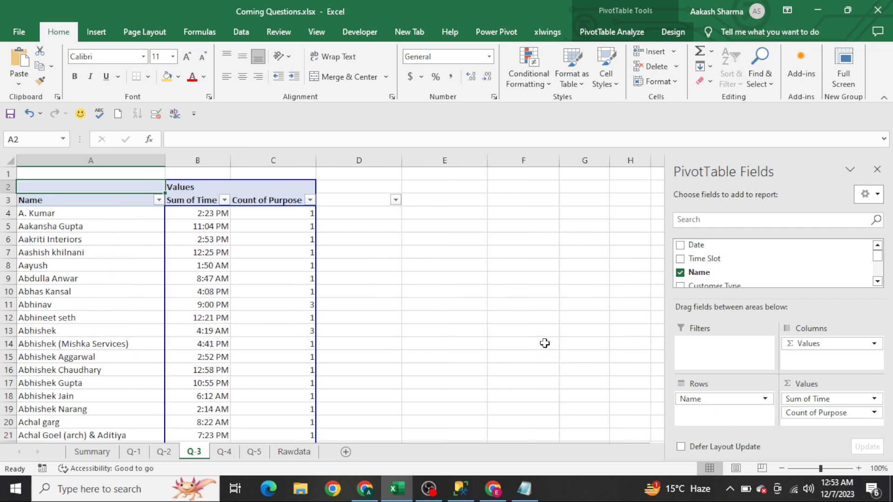
{"action": "left_click", "coordinate": [292, 214]}
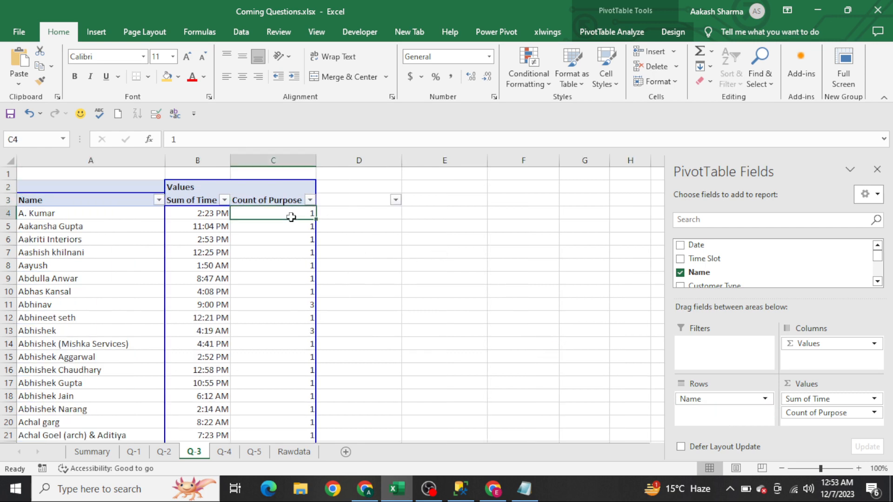
{"action": "key", "text": "Up"}
{"action": "key", "text": "alt+Down"}
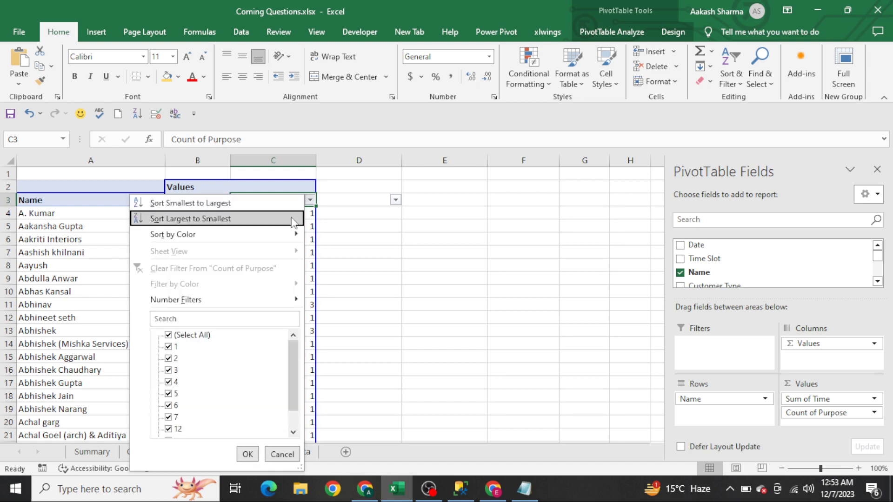
{"action": "key", "text": "Escape"}
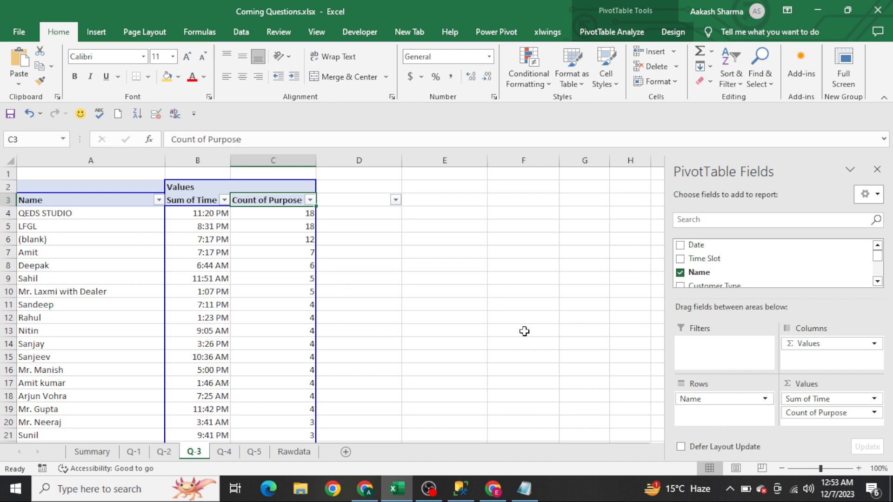
Sort the pivot table by Count of Purpose from smallest to largest through its header filter
{"action": "left_click", "coordinate": [297, 226]}
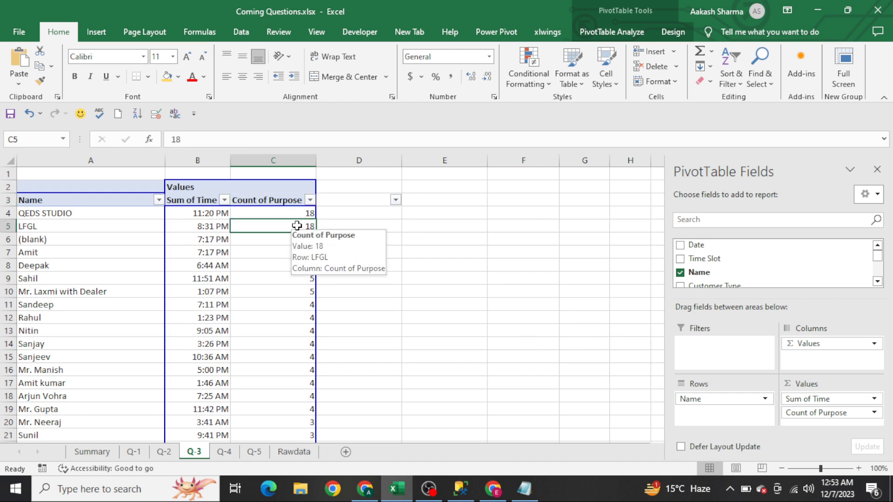
{"action": "key", "text": "Up"}
{"action": "key", "text": "Up"}
{"action": "key", "text": "alt+Down"}
{"action": "key", "text": "Down"}
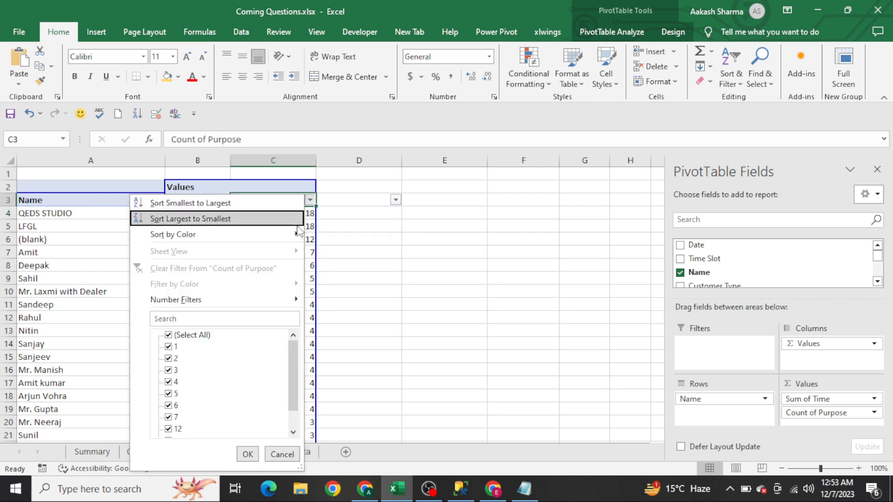
{"action": "key", "text": "Up"}
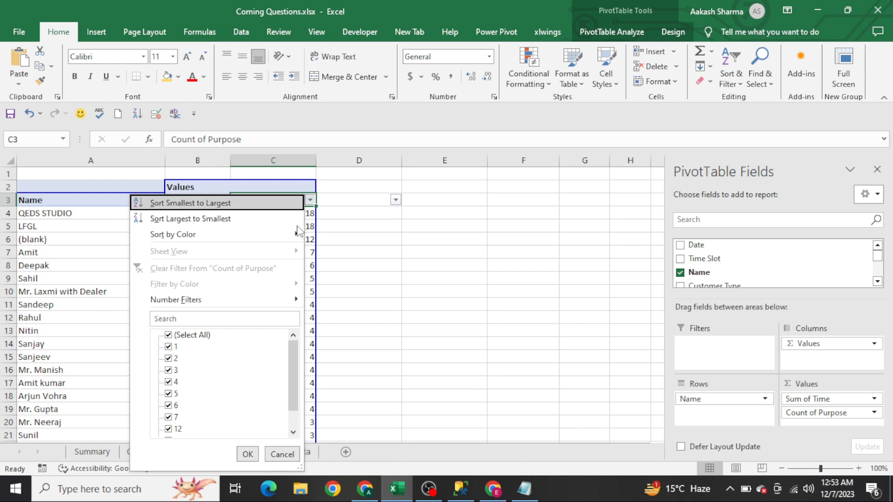
{"action": "key", "text": "Return"}
Sort Count of Purpose back into largest-to-smallest order through its header filter
{"action": "key", "text": "alt+Down"}
{"action": "key", "text": "Down"}
{"action": "key", "text": "Down"}
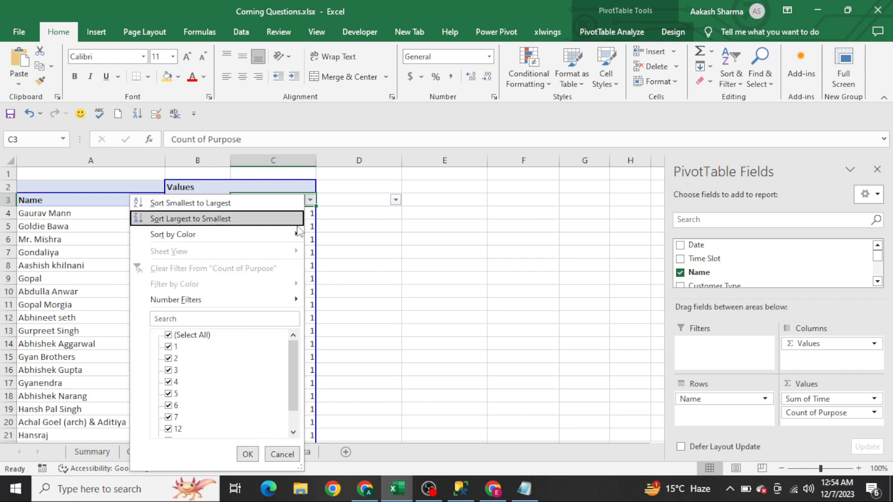
{"action": "key", "text": "Return"}
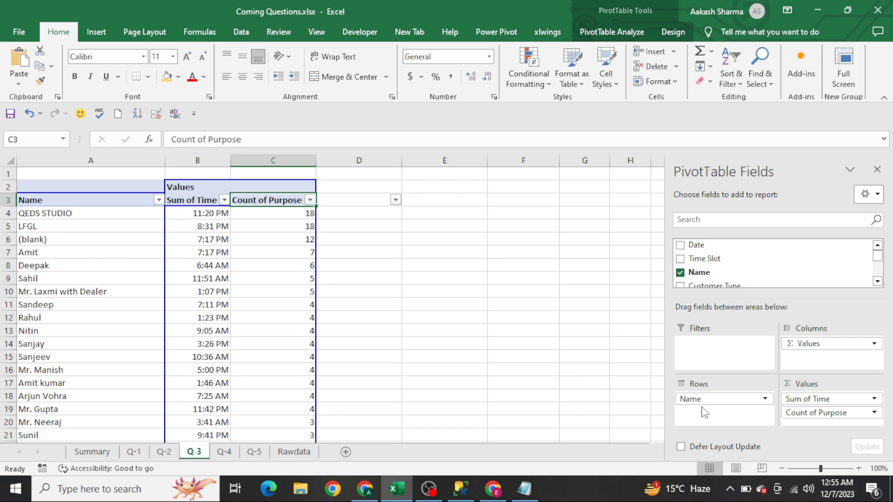
Return to the Summary sheet and highlight Question 4 about conditional formatting
{"action": "key", "text": "Right"}
{"action": "key", "text": "ctrl+Up"}
{"action": "key", "text": "ctrl+Left"}
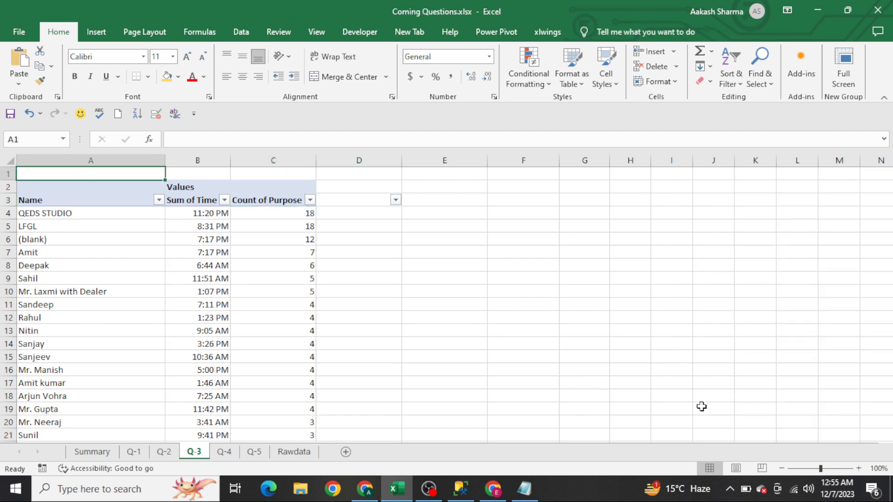
{"action": "key", "text": "ctrl+Page_Up"}
{"action": "key", "text": "ctrl+Page_Up"}
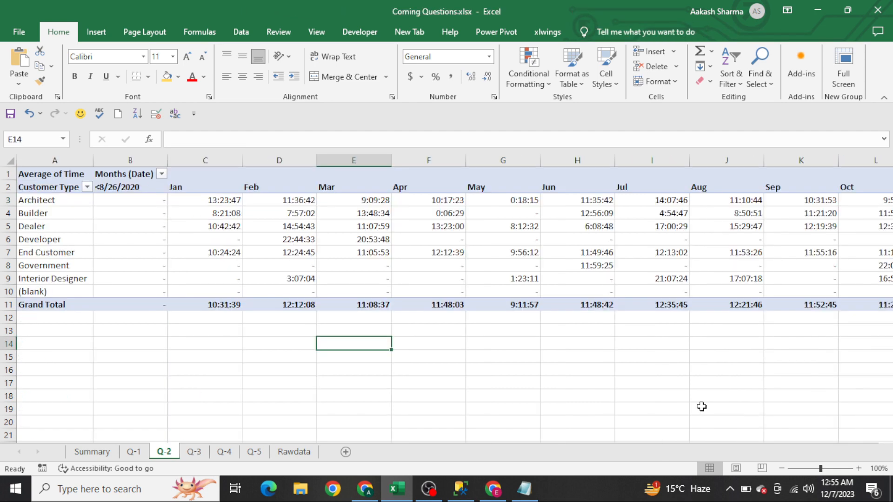
{"action": "key", "text": "Tab"}
{"action": "key", "text": "Return"}
{"action": "key", "text": "shift+Right"}
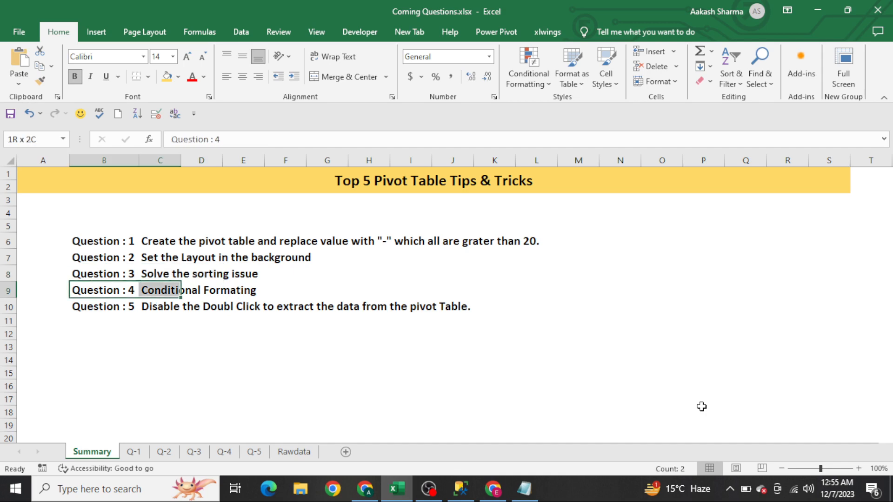
Switch to the Q-4 sheet and select all the pivot table's value cells, including the grand totals
{"action": "key", "text": "ctrl+Page_Down"}
{"action": "key", "text": "ctrl+Page_Down"}
{"action": "key", "text": "ctrl+Page_Down"}
{"action": "key", "text": "ctrl+Page_Down"}
{"action": "key", "text": "Down"}
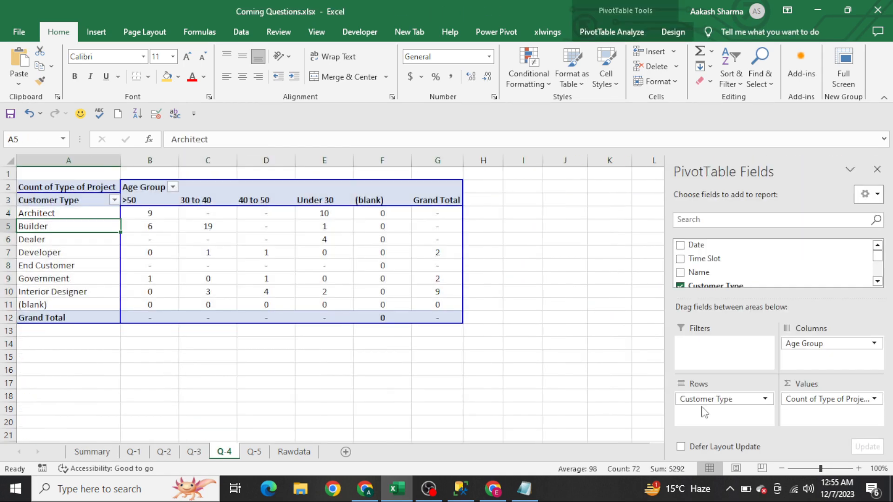
{"action": "key", "text": "Right"}
{"action": "key", "text": "Up"}
{"action": "key", "text": "ctrl+shift+End"}
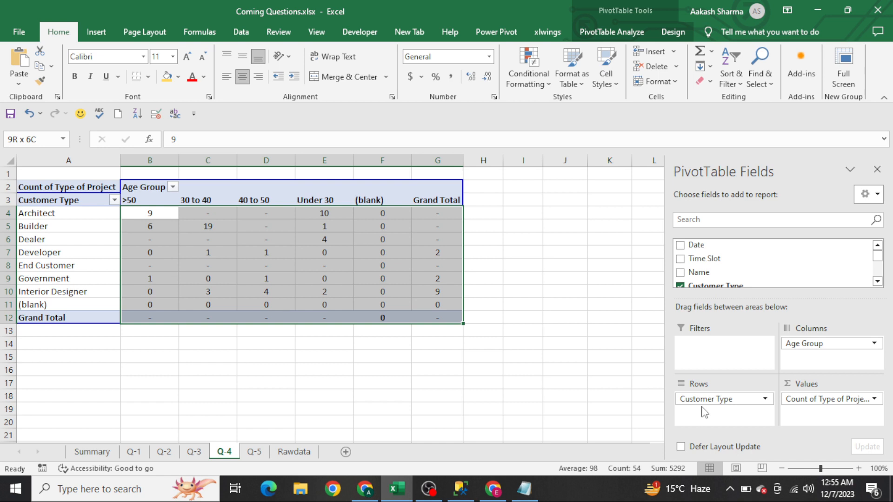
Start a new conditional formatting rule from cell B5, applied to all cells showing "Count of Type of Project" values
{"action": "key", "text": "Up"}
{"action": "key", "text": "Down"}
{"action": "key", "text": "Down"}
{"action": "key", "text": "Right"}
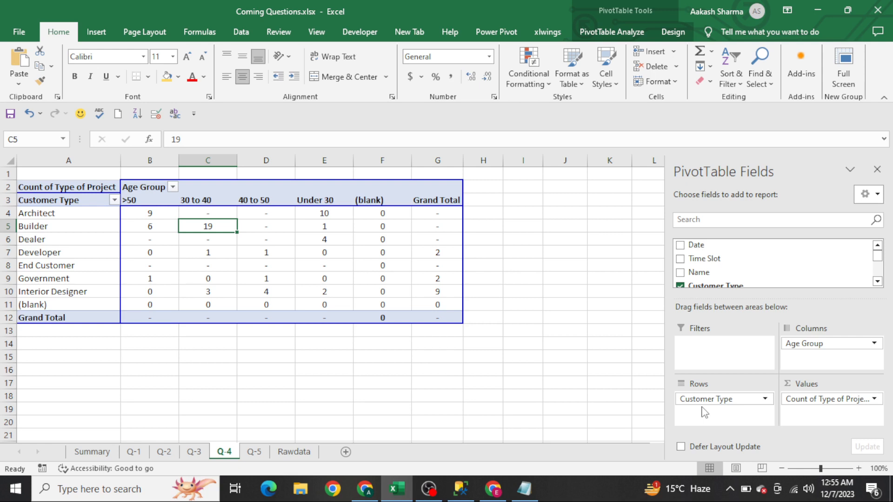
{"action": "key", "text": "Left"}
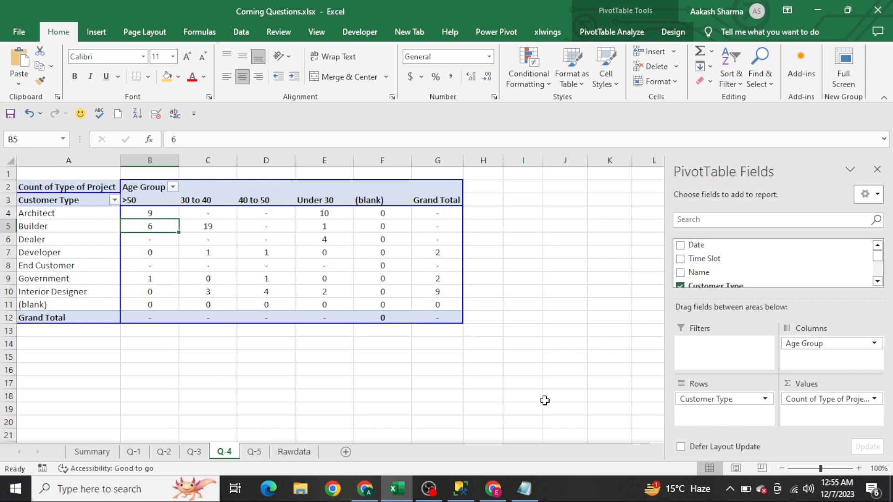
{"action": "right_click", "coordinate": [157, 225]}
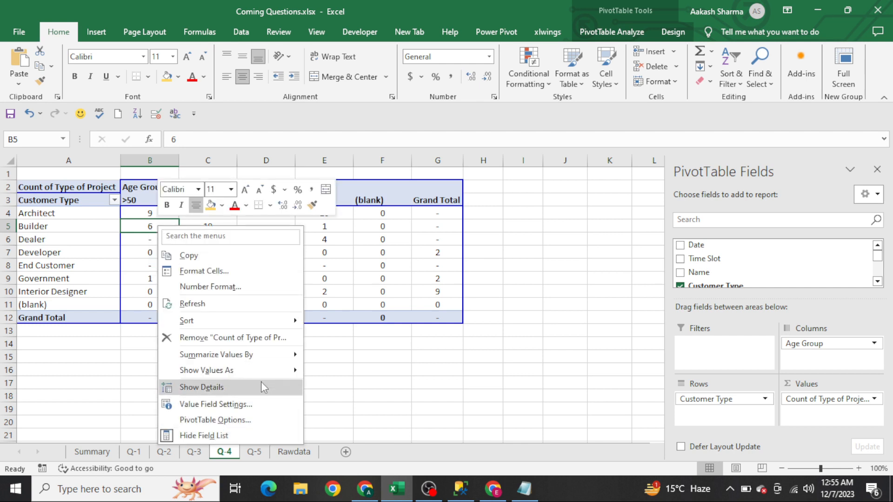
{"action": "key", "text": "Escape"}
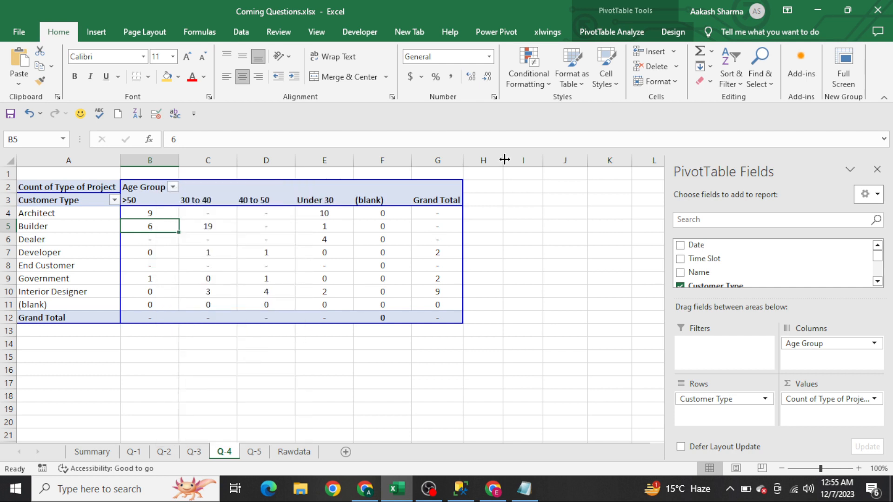
{"action": "left_click", "coordinate": [547, 83]}
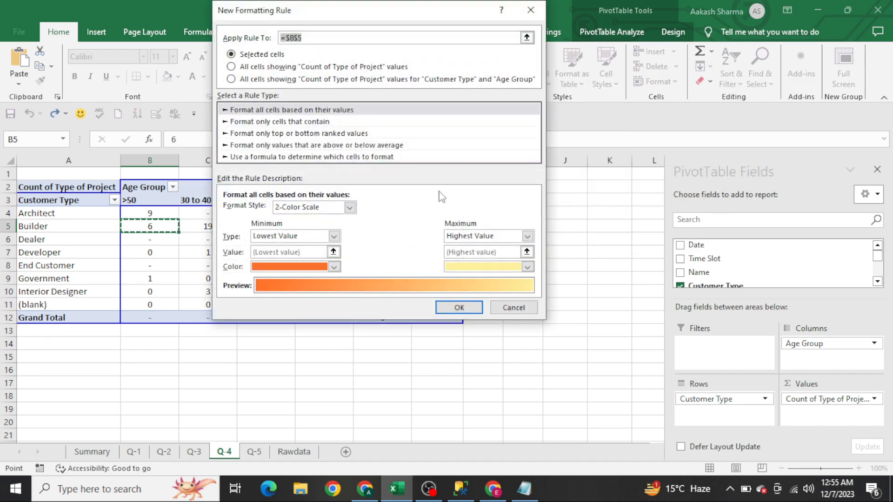
{"action": "left_click", "coordinate": [284, 69]}
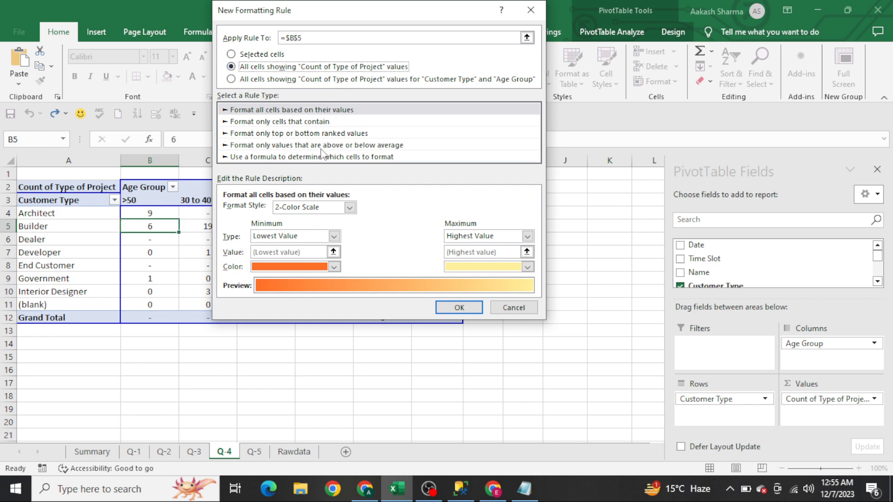
Set the rule to format only cells that contain a cell value less than 5
{"action": "left_click", "coordinate": [304, 122]}
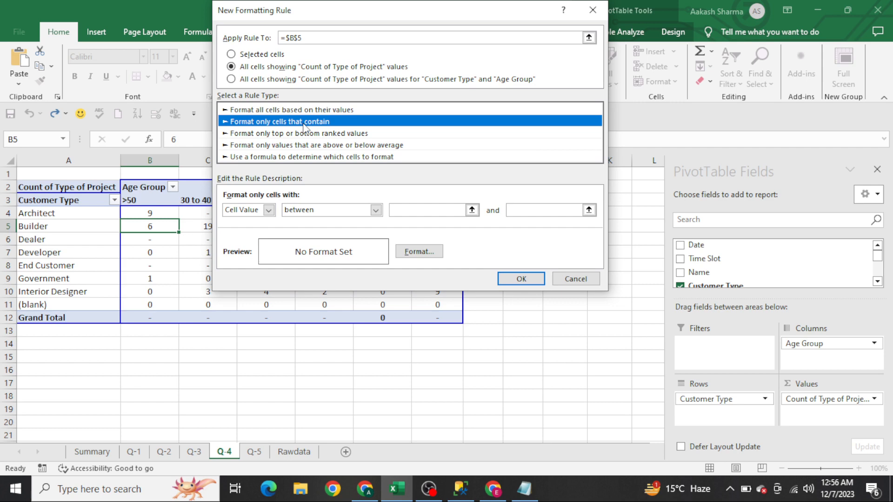
{"action": "left_click", "coordinate": [326, 213]}
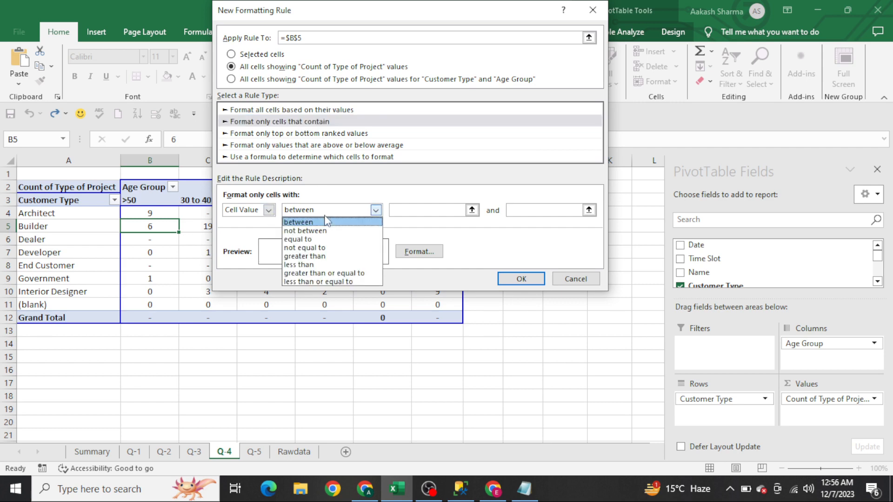
{"action": "left_click", "coordinate": [322, 264]}
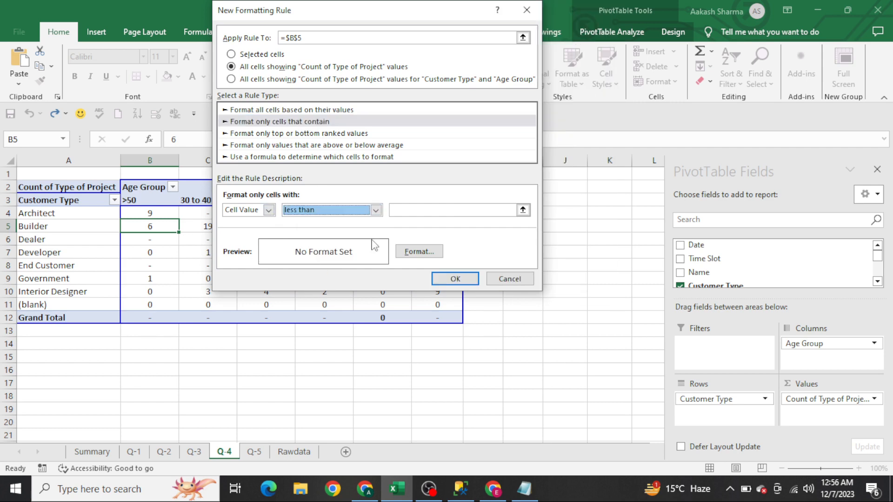
{"action": "left_click", "coordinate": [435, 212]}
{"action": "type", "text": "5"}
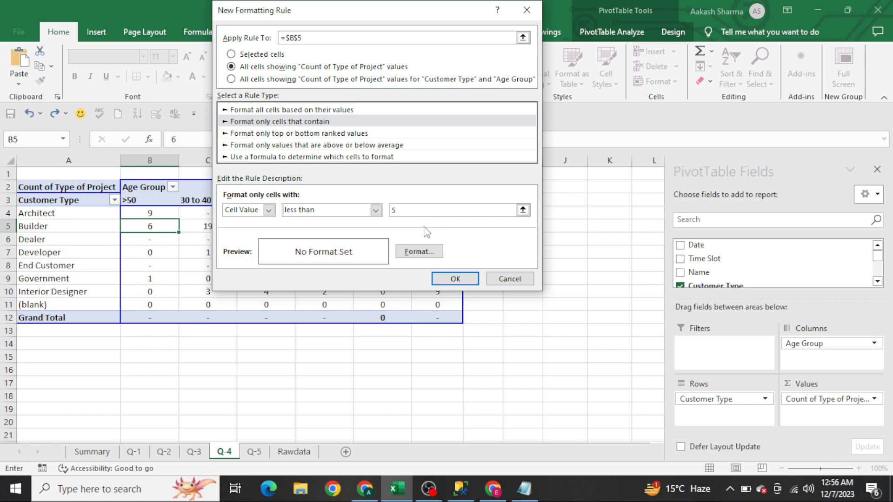
Give the rule a light orange background fill and apply it to the pivot table
{"action": "left_click", "coordinate": [415, 252]}
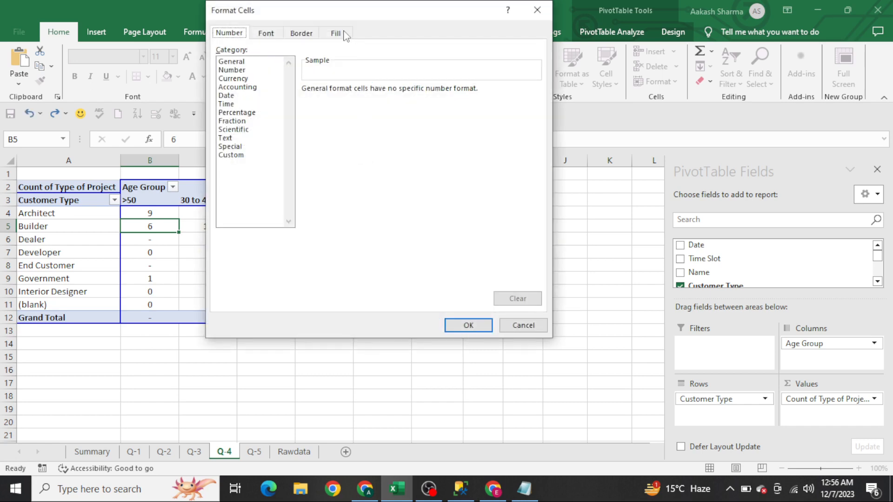
{"action": "left_click", "coordinate": [339, 34]}
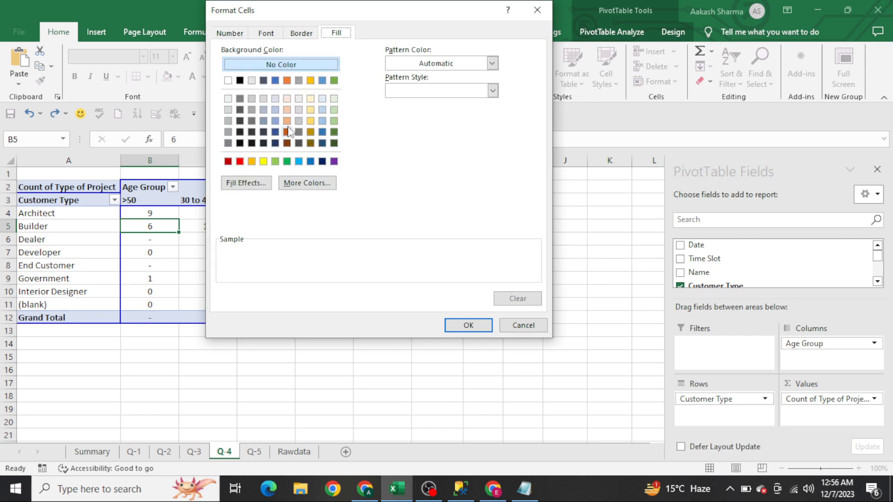
{"action": "left_click", "coordinate": [287, 121]}
{"action": "left_click", "coordinate": [468, 325]}
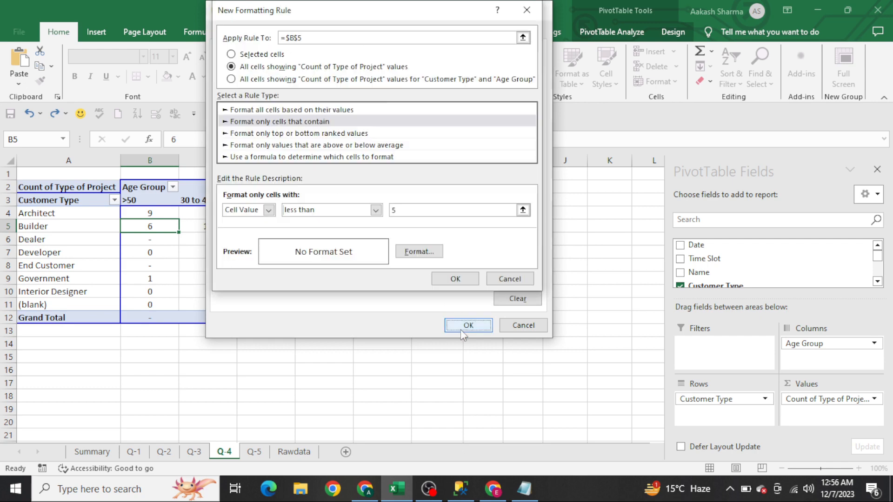
{"action": "left_click", "coordinate": [453, 279]}
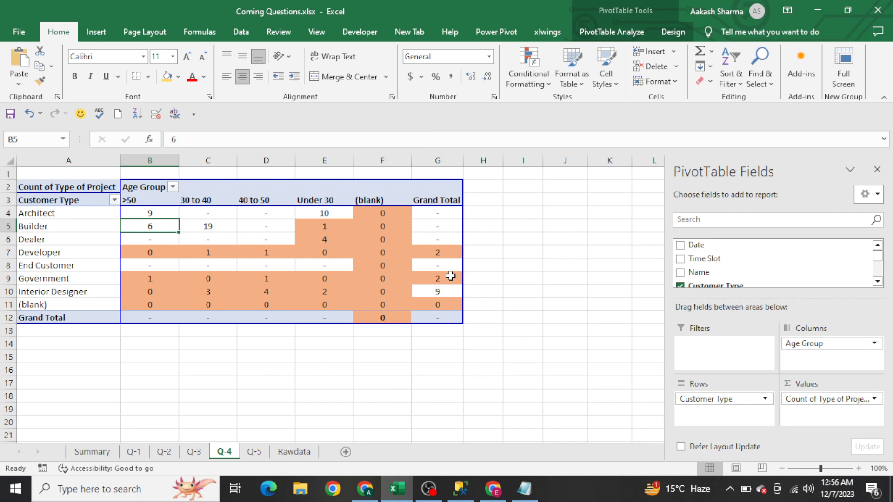
{"action": "left_click", "coordinate": [499, 263]}
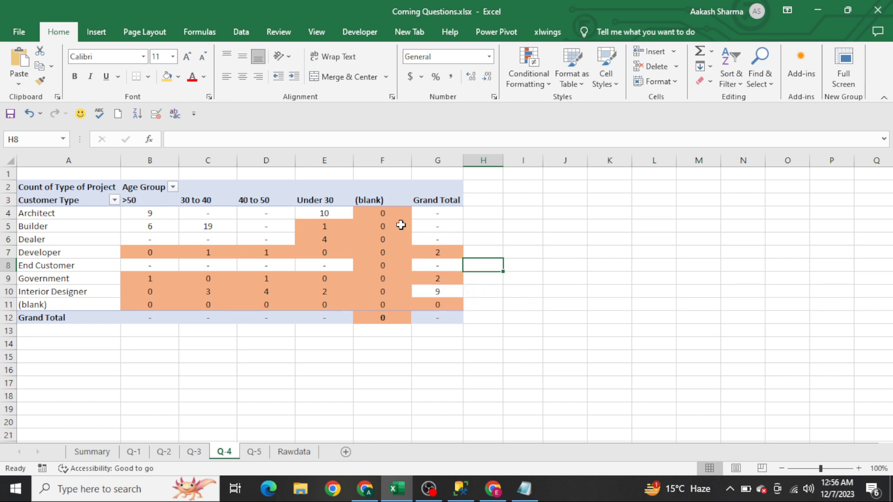
Delete all Rawdata sheet rows from row 1292 down to the end of the data
{"action": "key", "text": "ctrl+Page_Down"}
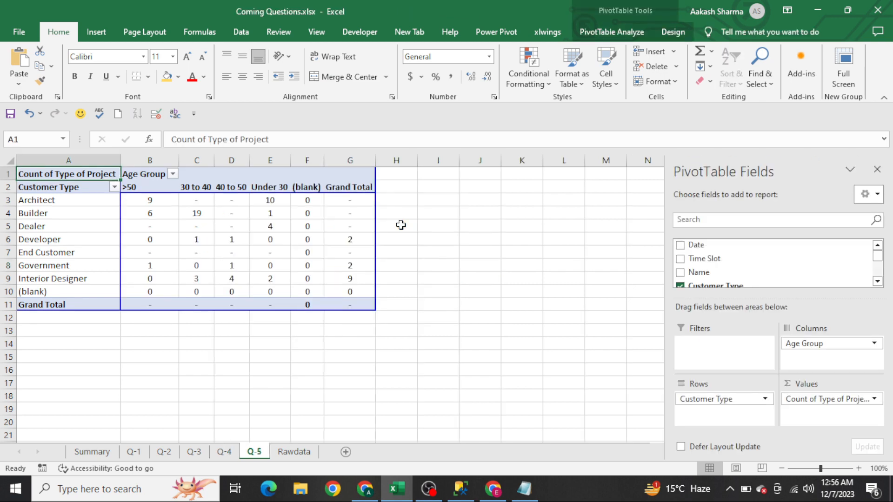
{"action": "key", "text": "ctrl+Page_Down"}
{"action": "key", "text": "ctrl+Left"}
{"action": "key", "text": "ctrl+Left"}
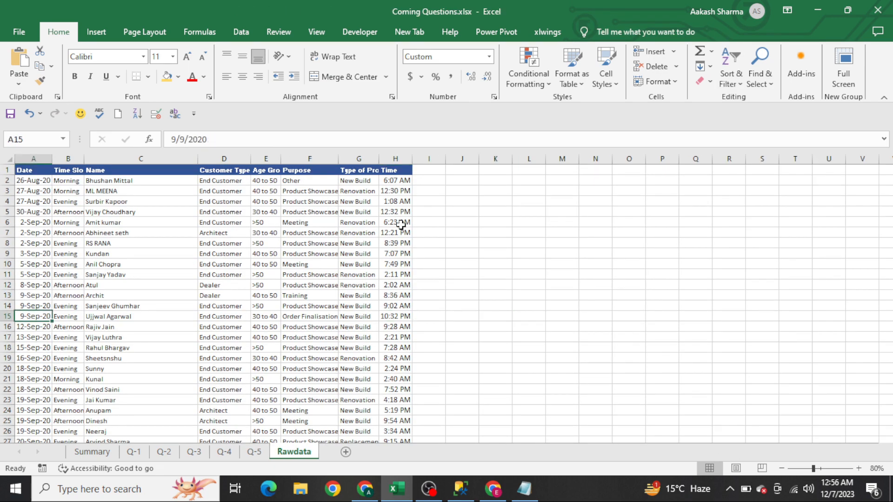
{"action": "key", "text": "ctrl+Down"}
{"action": "key", "text": "Up"}
{"action": "key", "text": "Up"}
{"action": "key", "text": "Up"}
{"action": "key", "text": "Up"}
{"action": "key", "text": "Up"}
{"action": "key", "text": "Up"}
{"action": "key", "text": "Up"}
{"action": "key", "text": "Up"}
{"action": "key", "text": "Up"}
{"action": "key", "text": "Up"}
{"action": "key", "text": "Up"}
{"action": "key", "text": "Up"}
{"action": "key", "text": "Up"}
{"action": "key", "text": "Up"}
{"action": "key", "text": "Up"}
{"action": "key", "text": "Up"}
{"action": "key", "text": "Up"}
{"action": "key", "text": "Up"}
{"action": "key", "text": "Up"}
{"action": "key", "text": "Up"}
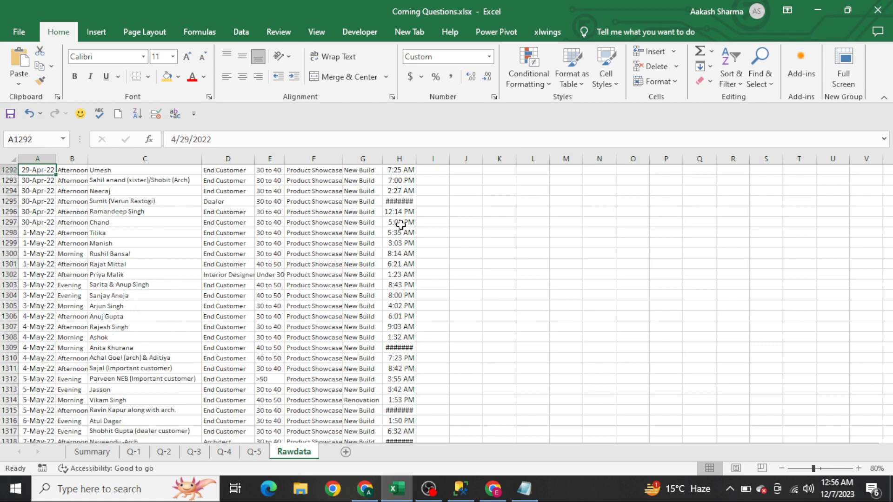
{"action": "key", "text": "ctrl+shift+Down"}
{"action": "key", "text": "shift+space"}
{"action": "key", "text": "ctrl+minus"}
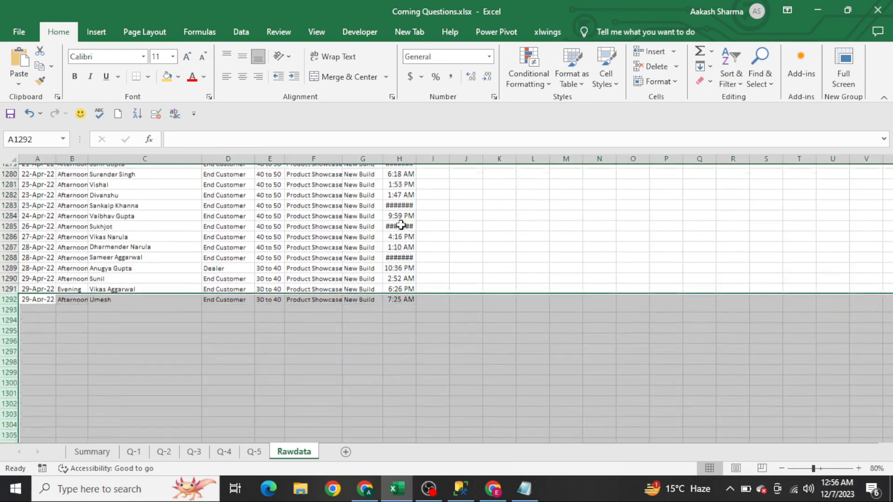
Return to the Q-4 sheet and refresh all the workbook's pivot tables
{"action": "key", "text": "ctrl+Page_Up"}
{"action": "key", "text": "ctrl+Page_Up"}
{"action": "key", "text": "Left"}
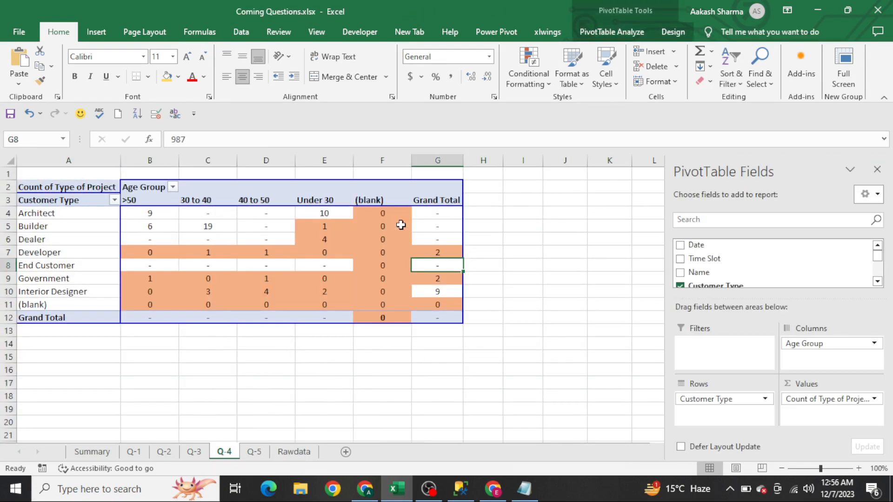
{"action": "key", "text": "alt+a"}
{"action": "key", "text": "r"}
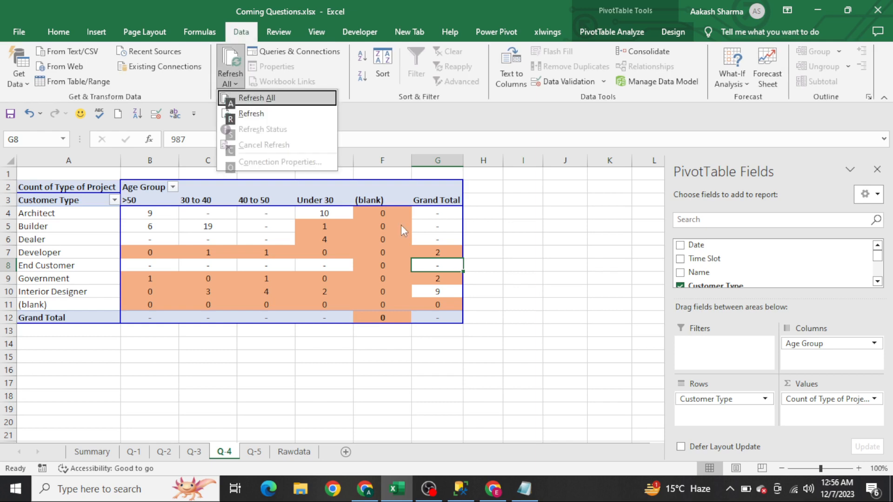
{"action": "key", "text": "a"}
{"action": "key", "text": "Return"}
{"action": "key", "text": "Left"}
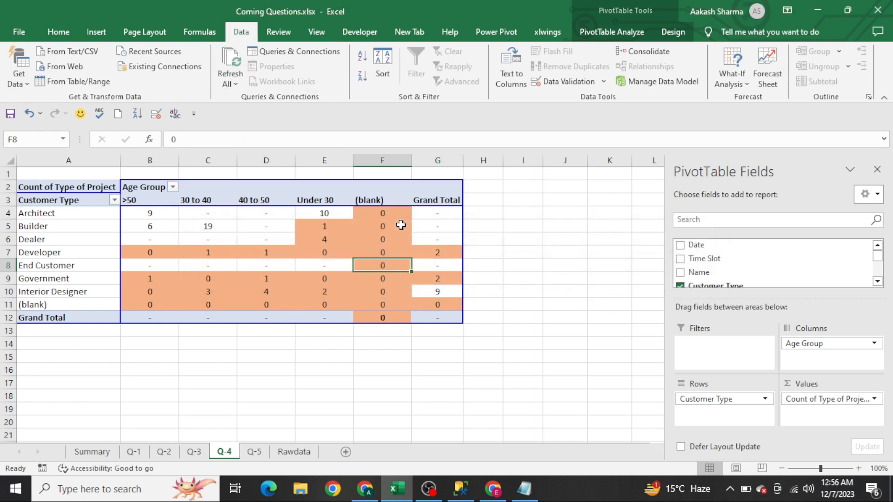
Change the Q-4 pivot table's data source to the range Rawdata!$A$1:$H$1291
{"action": "key", "text": "alt+j"}
{"action": "key", "text": "t"}
{"action": "key", "text": "i"}
{"action": "key", "text": "d"}
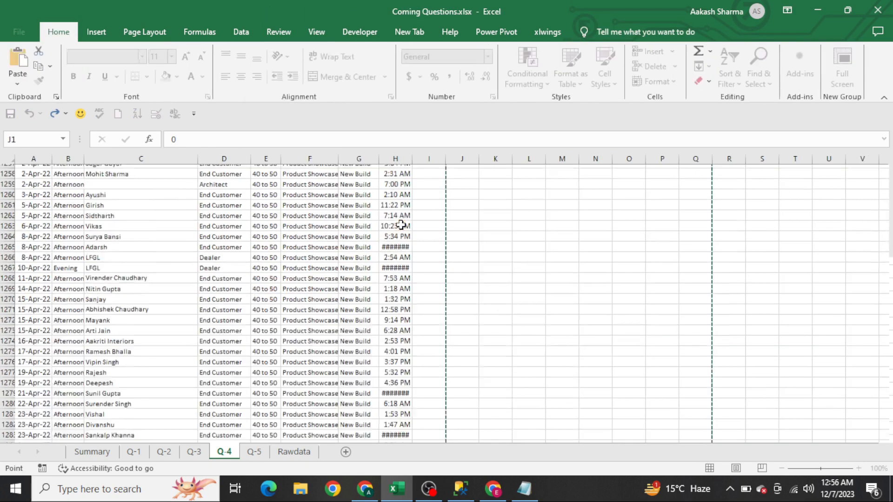
{"action": "key", "text": "ctrl+Home"}
{"action": "key", "text": "ctrl+shift+Right"}
{"action": "key", "text": "ctrl+shift+Down"}
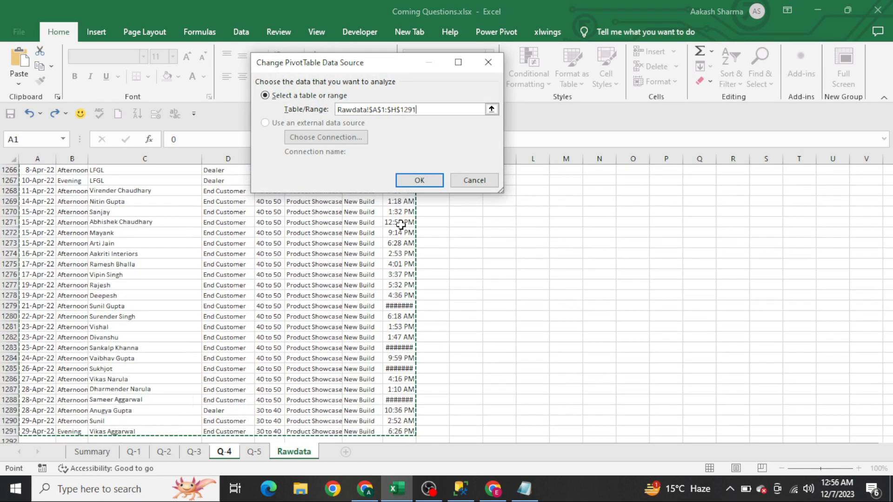
{"action": "key", "text": "Return"}
{"action": "key", "text": "Up"}
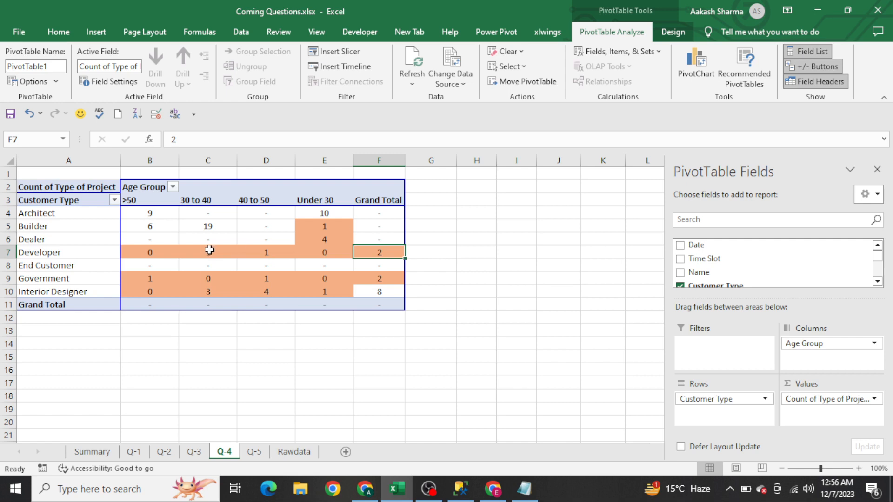
Review the pivot table's conditional formatting rules and check which cells the less-than-5 rule applies to
{"action": "mouse_move", "coordinate": [209, 251]}
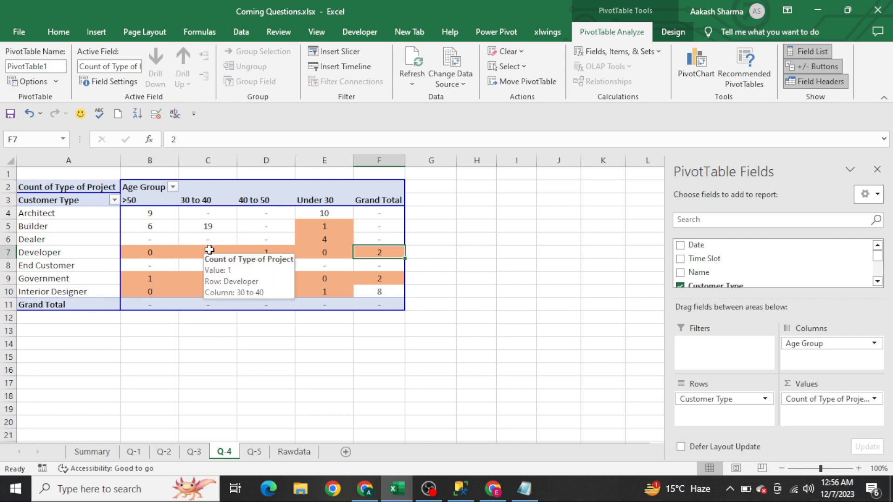
{"action": "key", "text": "alt+h"}
{"action": "key", "text": "l"}
{"action": "key", "text": "r"}
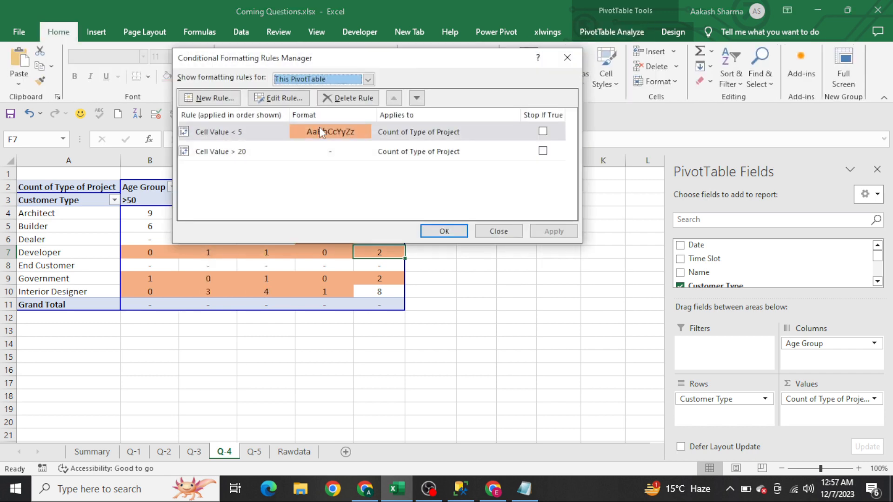
{"action": "left_click", "coordinate": [298, 98]}
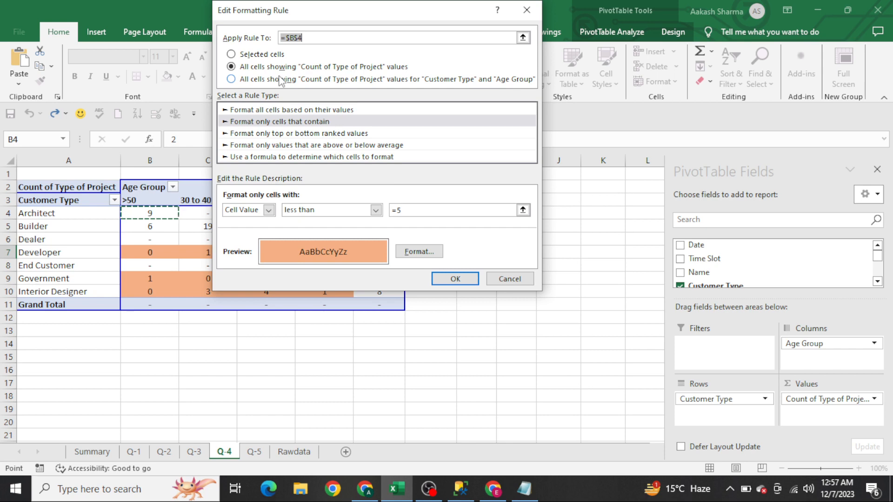
{"action": "key", "text": "Return"}
{"action": "key", "text": "Return"}
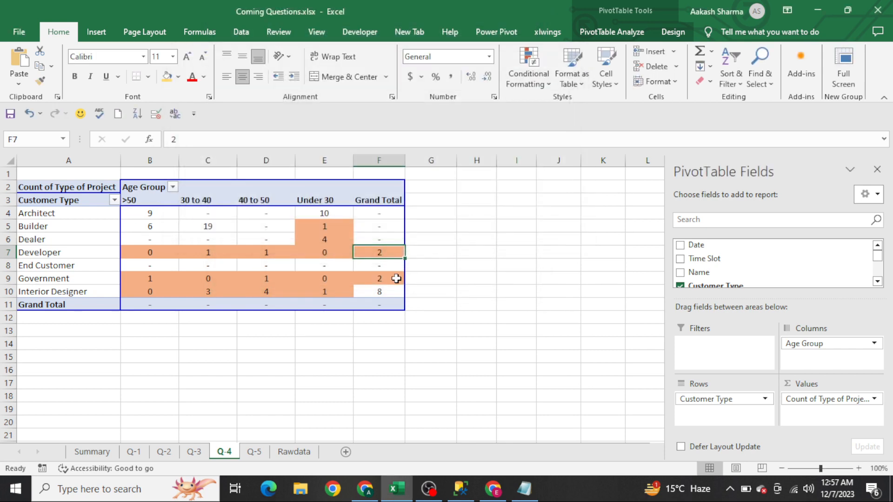
Return to the Summary sheet and select Question 5 about disabling data extraction from the pivot table
{"action": "left_click", "coordinate": [452, 302]}
{"action": "key", "text": "ctrl+Page_Up"}
{"action": "key", "text": "ctrl+Page_Up"}
{"action": "key", "text": "ctrl+Page_Up"}
{"action": "key", "text": "ctrl+Page_Up"}
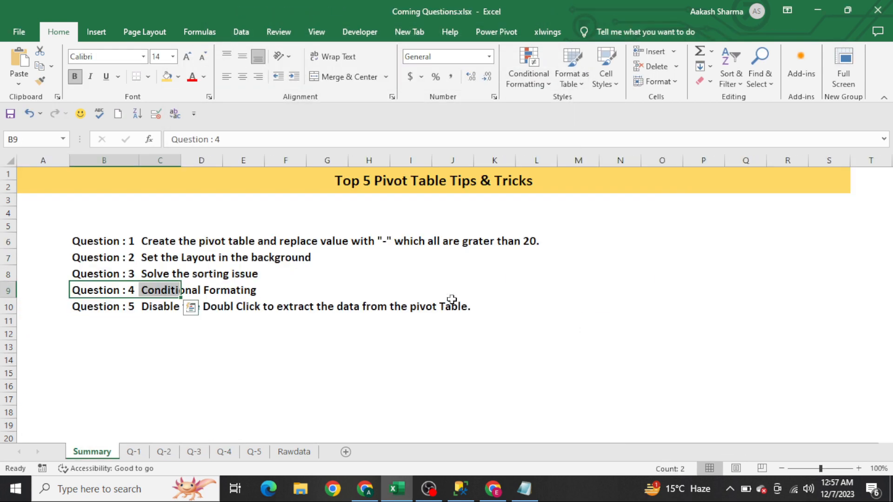
{"action": "key", "text": "Down"}
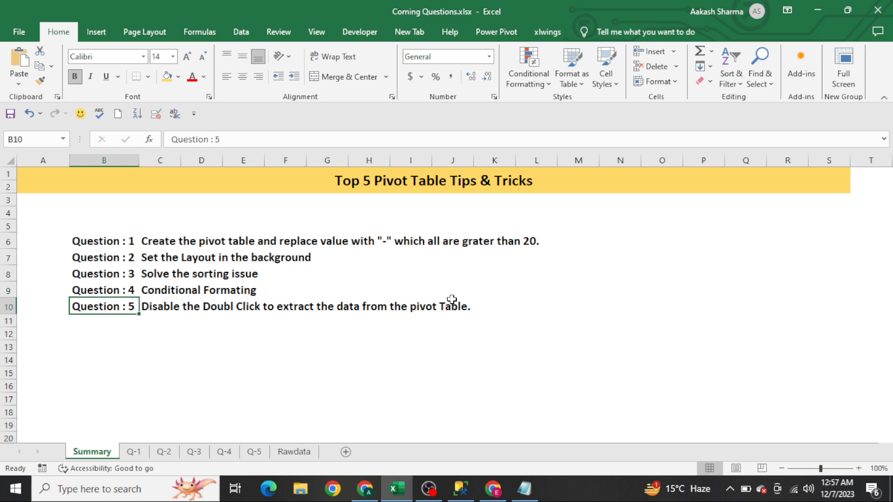
Switch to the Q-5 sheet and select the Architect count in the Under 30 column
{"action": "key", "text": "ctrl+Page_Down"}
{"action": "key", "text": "ctrl+Page_Down"}
{"action": "key", "text": "ctrl+Page_Down"}
{"action": "key", "text": "ctrl+Page_Down"}
{"action": "key", "text": "ctrl+Page_Down"}
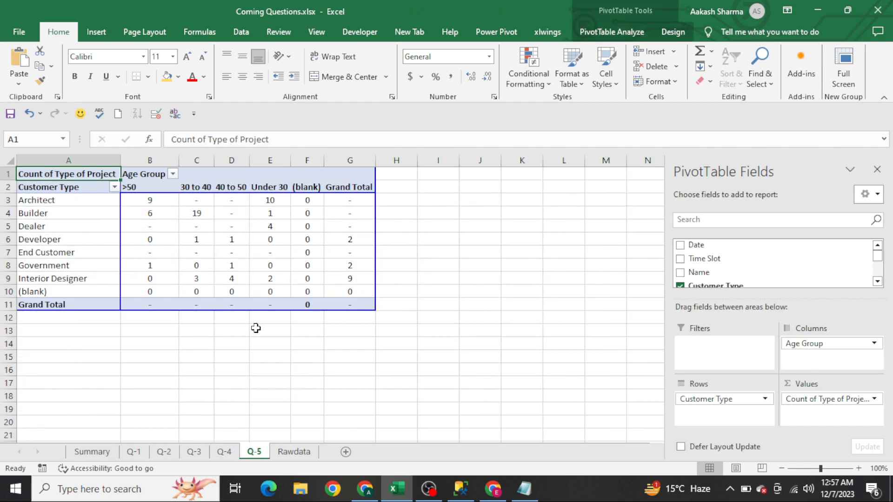
{"action": "left_click", "coordinate": [274, 202]}
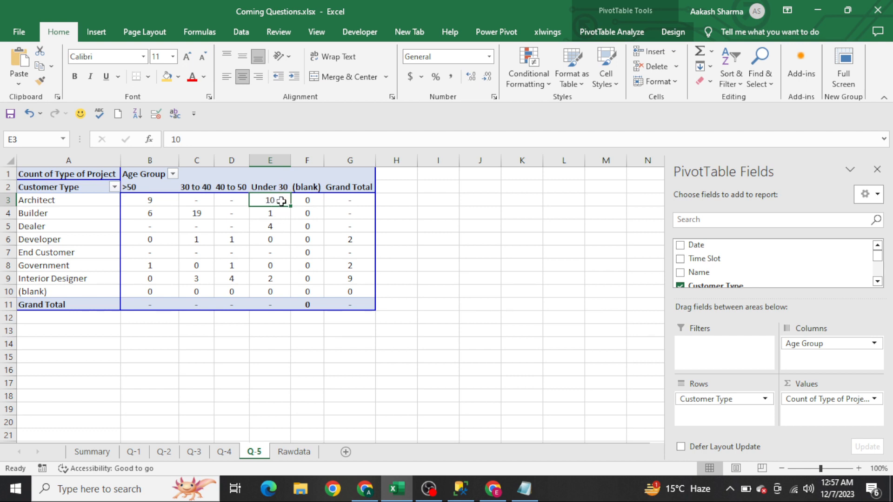
Extract the source records behind the Architect count in the Under 30 column and check their Age Group and Customer Type values
{"action": "mouse_move", "coordinate": [280, 198]}
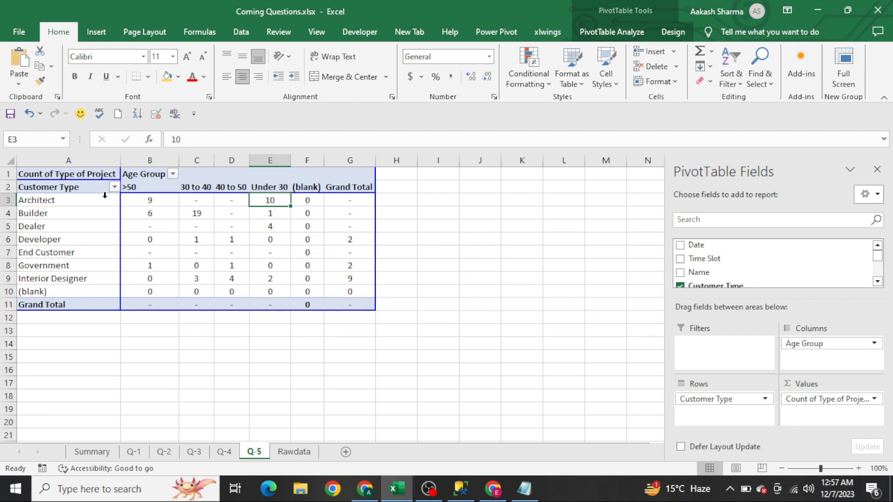
{"action": "double_click", "coordinate": [280, 201]}
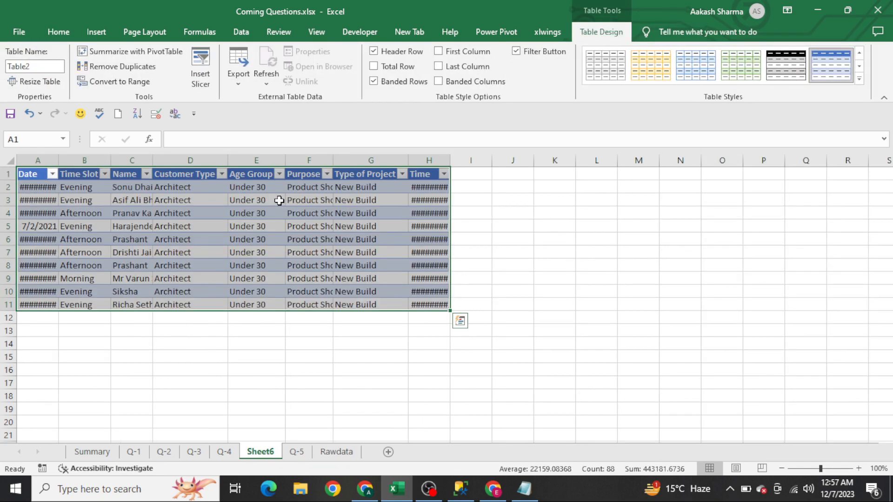
{"action": "left_click", "coordinate": [253, 207]}
{"action": "key", "text": "ctrl+Up"}
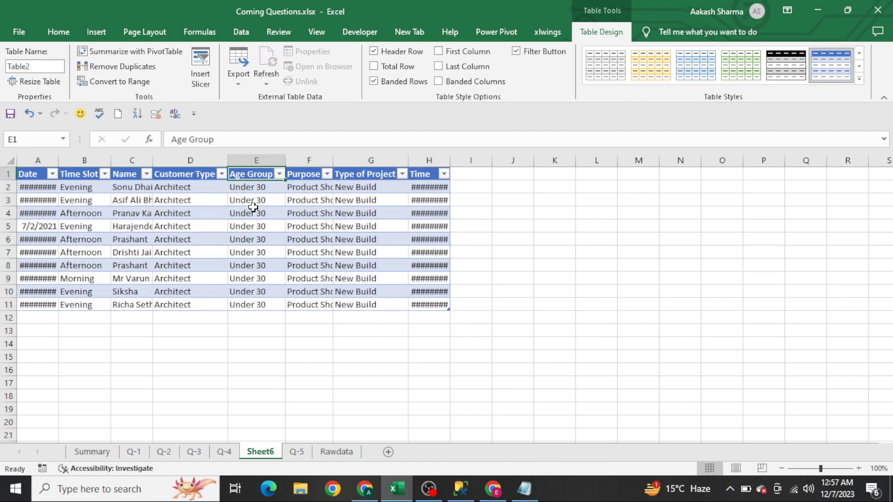
{"action": "key", "text": "Down"}
{"action": "key", "text": "ctrl+shift+Down"}
{"action": "key", "text": "Left"}
{"action": "key", "text": "ctrl+shift+Down"}
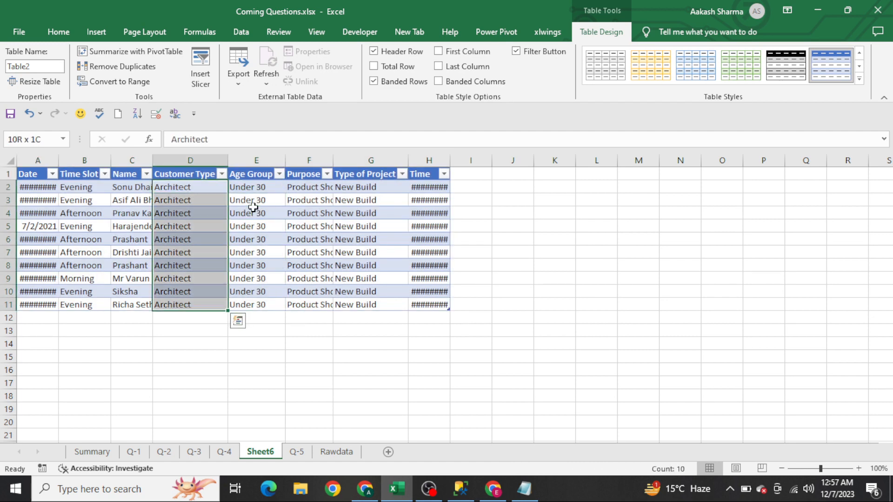
Autofit the Name column's width in the extracted records table
{"action": "key", "text": "Left"}
{"action": "key", "text": "ctrl+Up"}
{"action": "key", "text": "ctrl+shift+Down"}
{"action": "key", "text": "alt+h"}
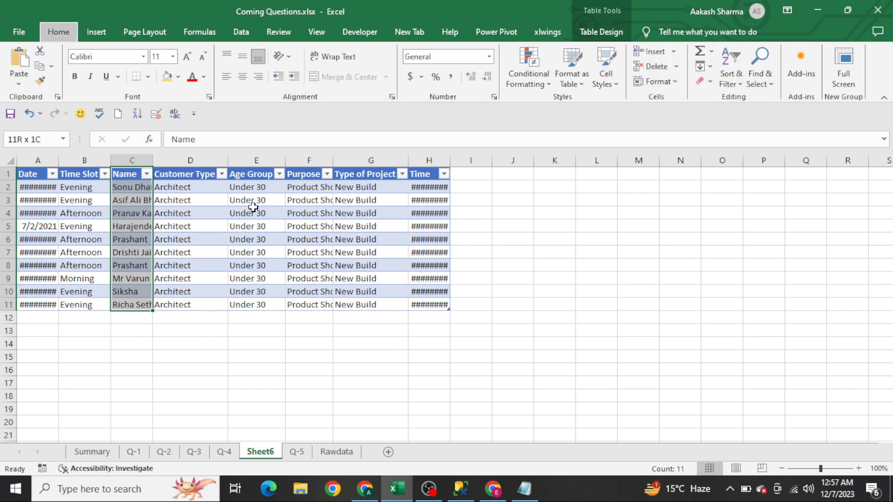
{"action": "key", "text": "o"}
{"action": "key", "text": "i"}
{"action": "key", "text": "Down"}
{"action": "key", "text": "ctrl+shift+Down"}
{"action": "key", "text": "ctrl+Up"}
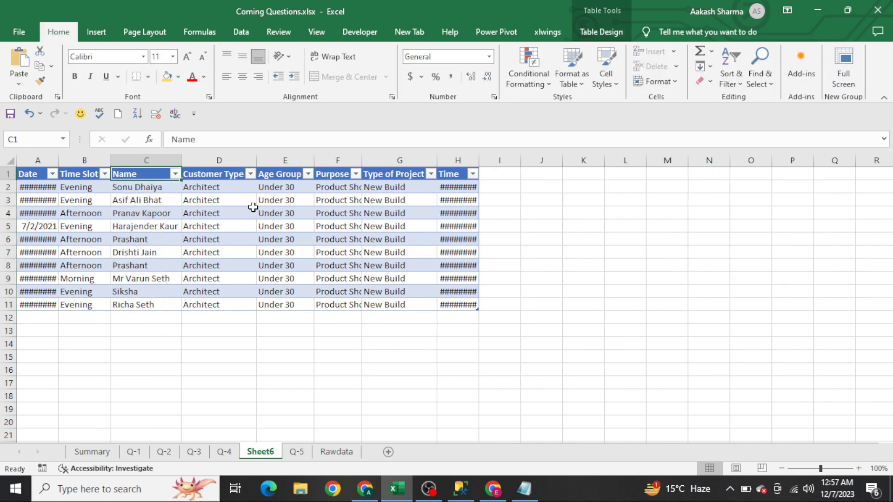
Check the Age Group and Name columns of the extracted records, delete that sheet and return to Q-5
{"action": "key", "text": "Right"}
{"action": "key", "text": "Right"}
{"action": "key", "text": "Down"}
{"action": "key", "text": "ctrl+shift+Down"}
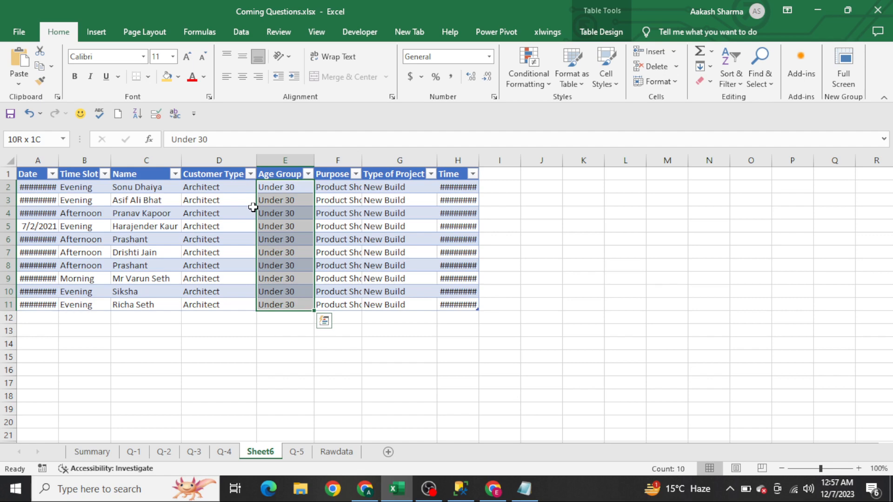
{"action": "key", "text": "Left"}
{"action": "key", "text": "Left"}
{"action": "key", "text": "Left"}
{"action": "key", "text": "Right"}
{"action": "key", "text": "ctrl+shift+Down"}
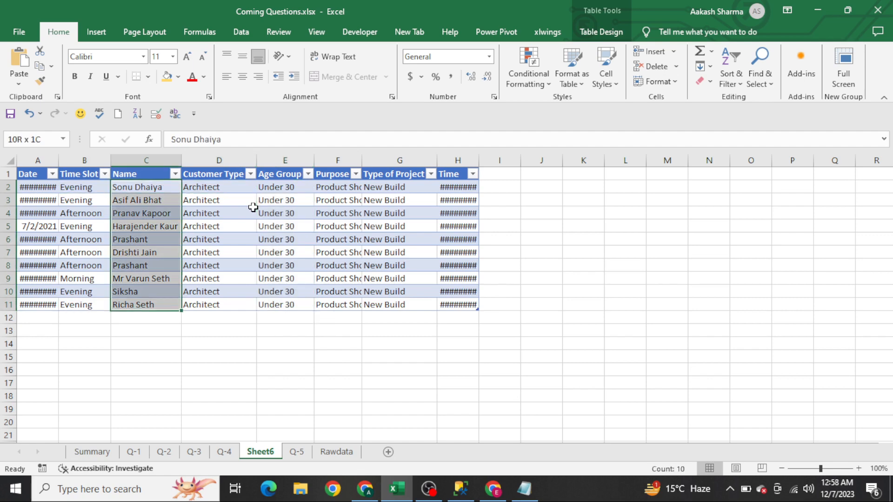
{"action": "key", "text": "ctrl+Up"}
{"action": "key", "text": "ctrl+Page_Down"}
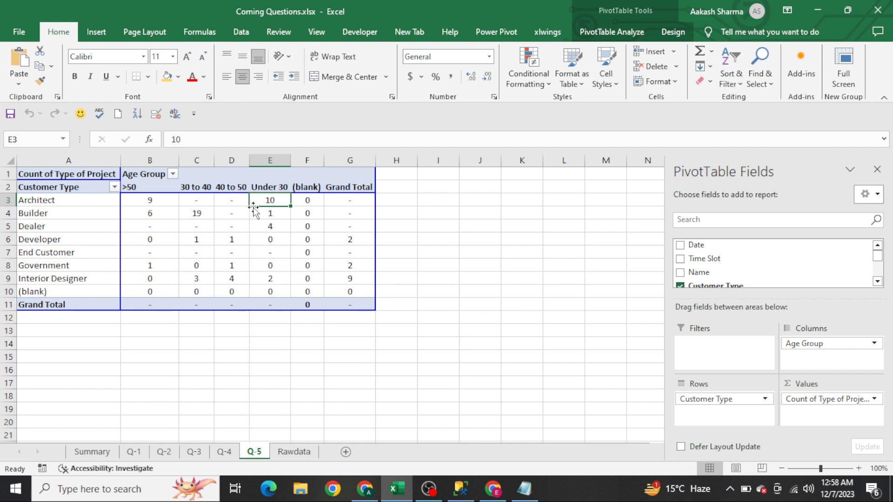
Turn off Enable show details in the Q-5 pivot table's options and try extracting the Architect Under 30 records
{"action": "left_click", "coordinate": [259, 239]}
{"action": "right_click", "coordinate": [260, 238]}
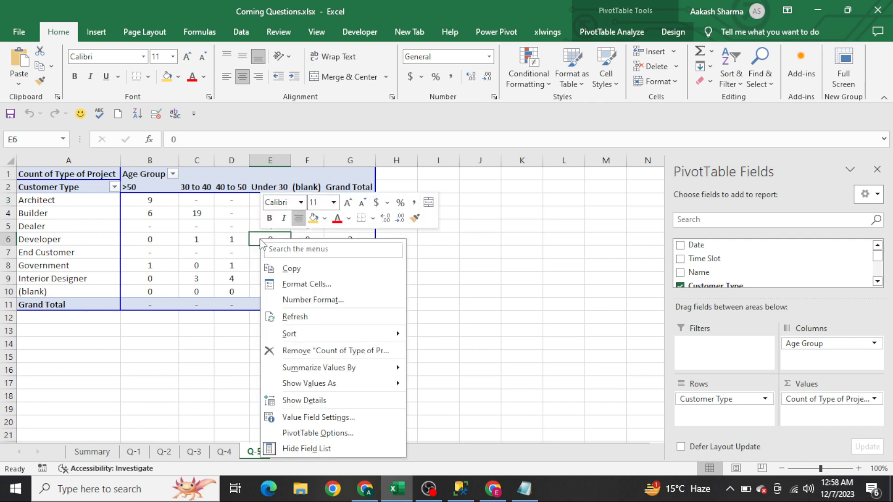
{"action": "left_click", "coordinate": [342, 433]}
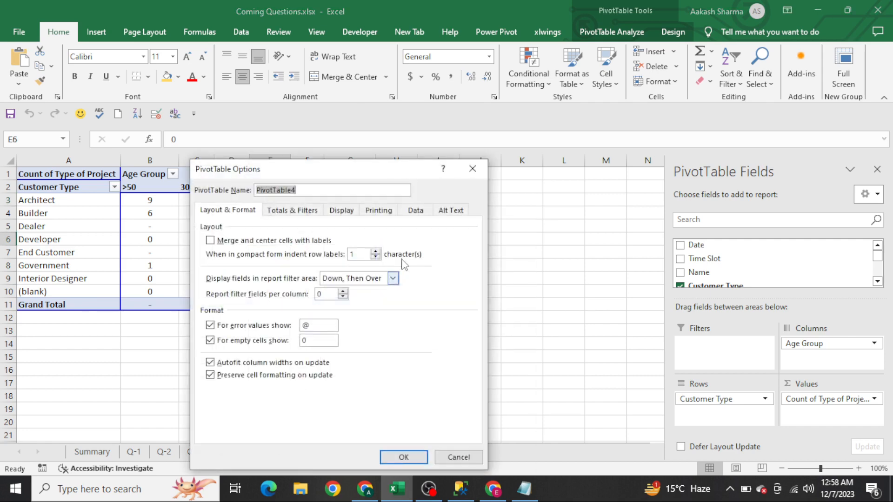
{"action": "left_click", "coordinate": [416, 211]}
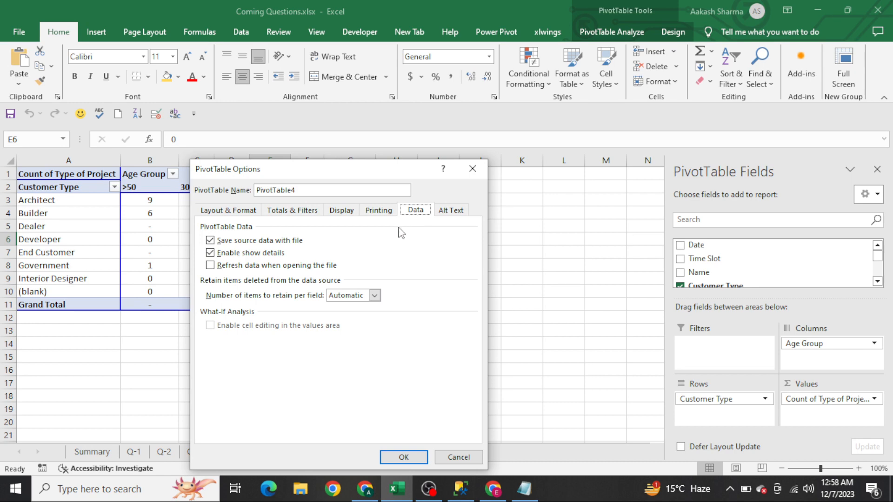
{"action": "left_click", "coordinate": [256, 254]}
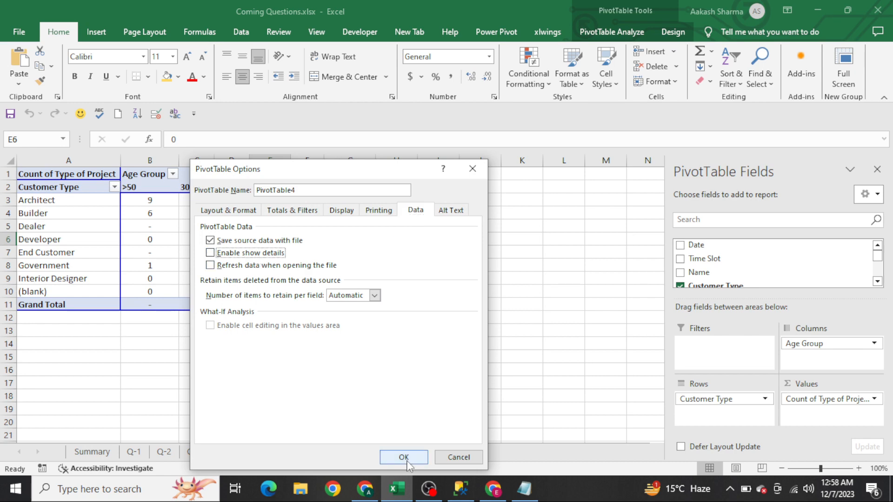
{"action": "left_click", "coordinate": [401, 457]}
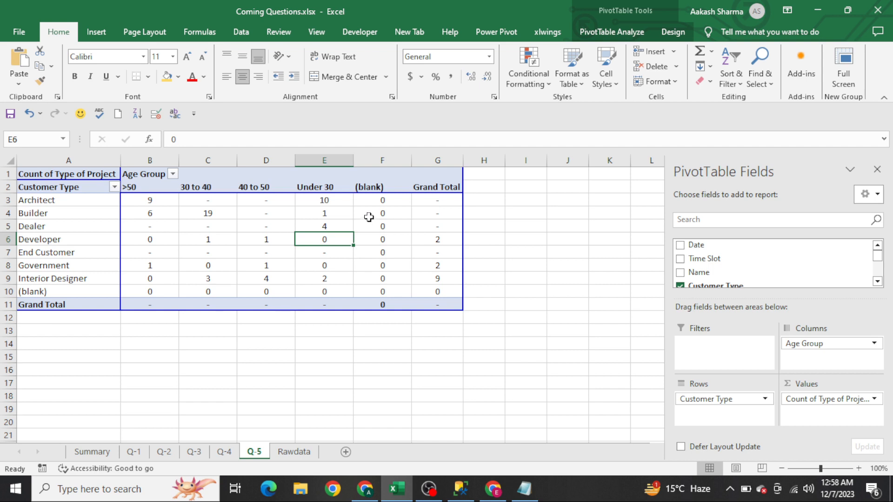
{"action": "double_click", "coordinate": [337, 203]}
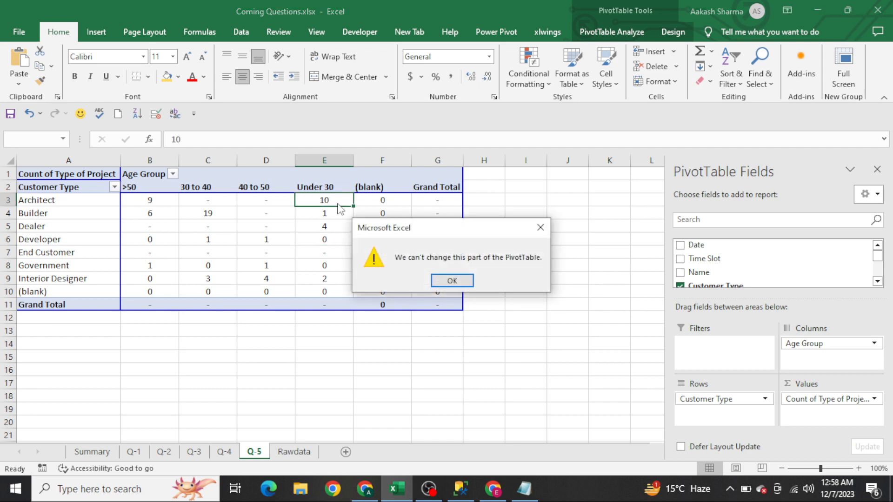
{"action": "key", "text": "Return"}
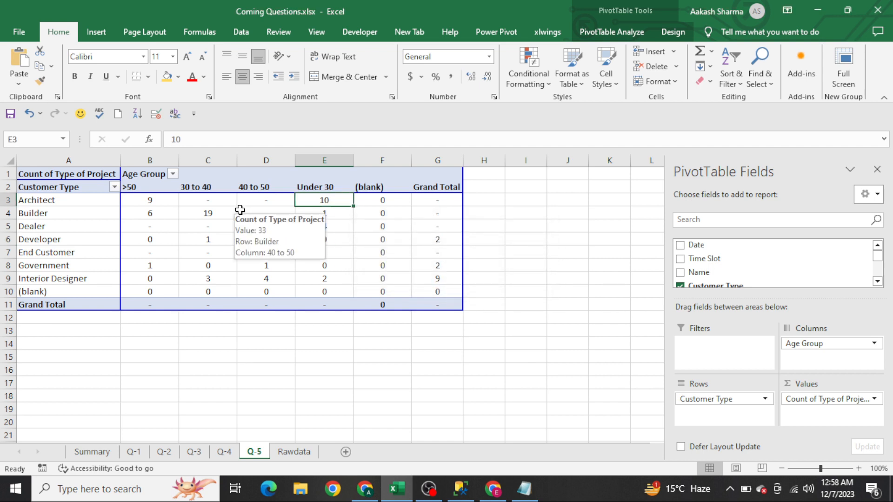
Turn Enable show details back on in the Q-5 pivot table's data options
{"action": "right_click", "coordinate": [241, 213]}
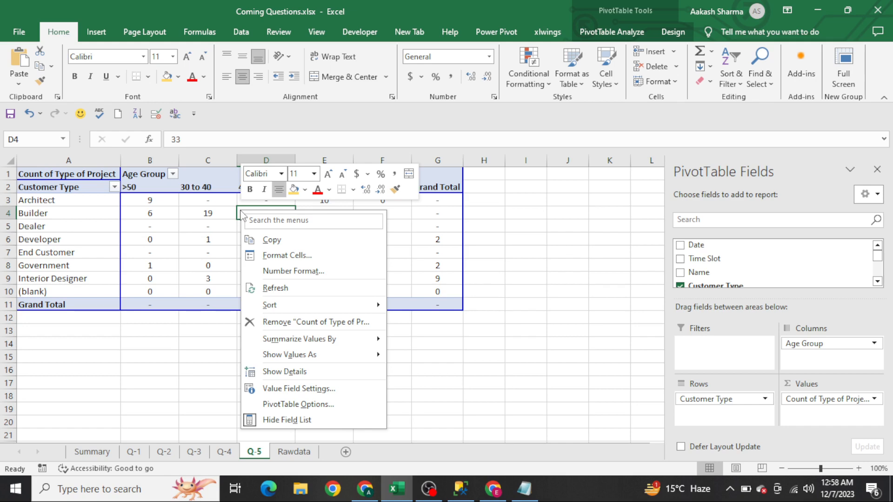
{"action": "left_click", "coordinate": [307, 404]}
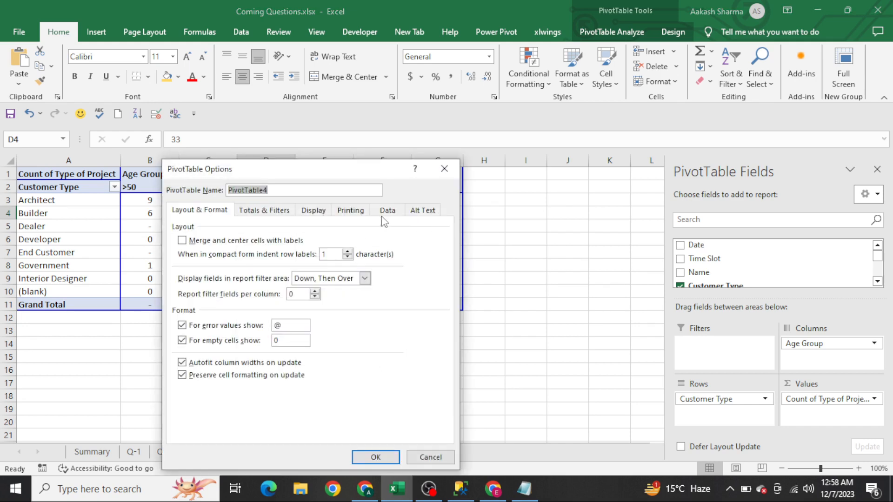
{"action": "left_click", "coordinate": [388, 211]}
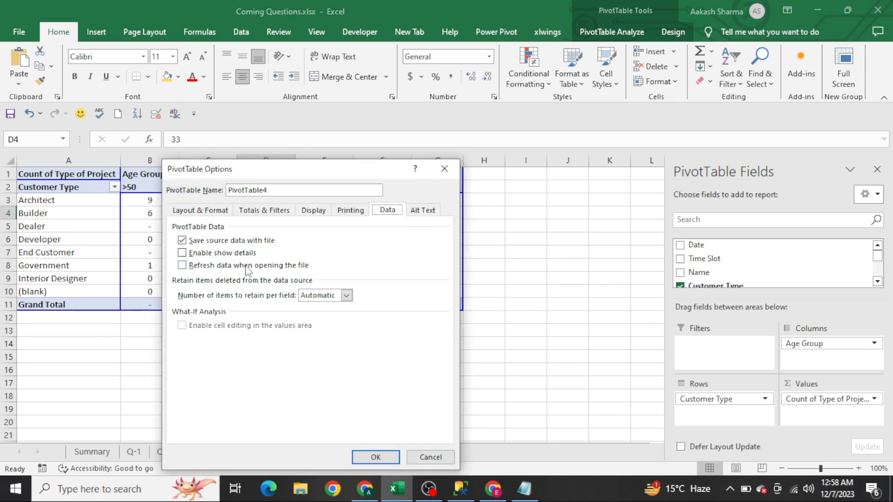
{"action": "left_click", "coordinate": [221, 255]}
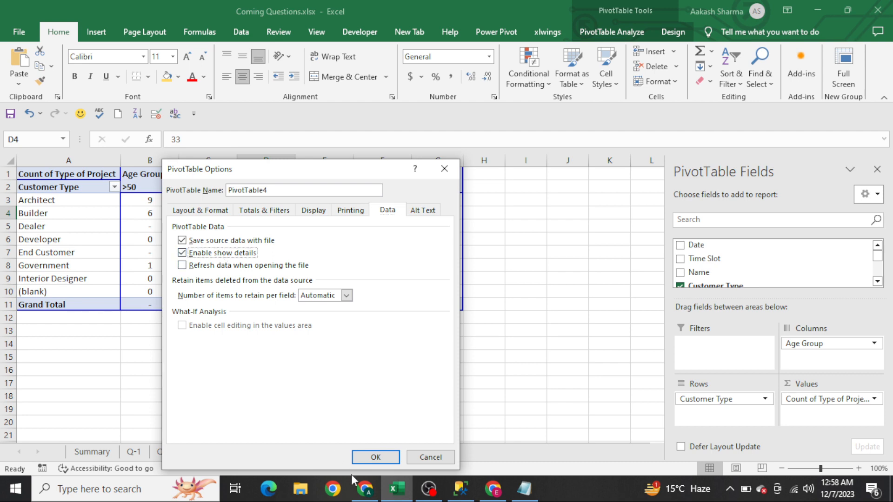
{"action": "left_click", "coordinate": [377, 458]}
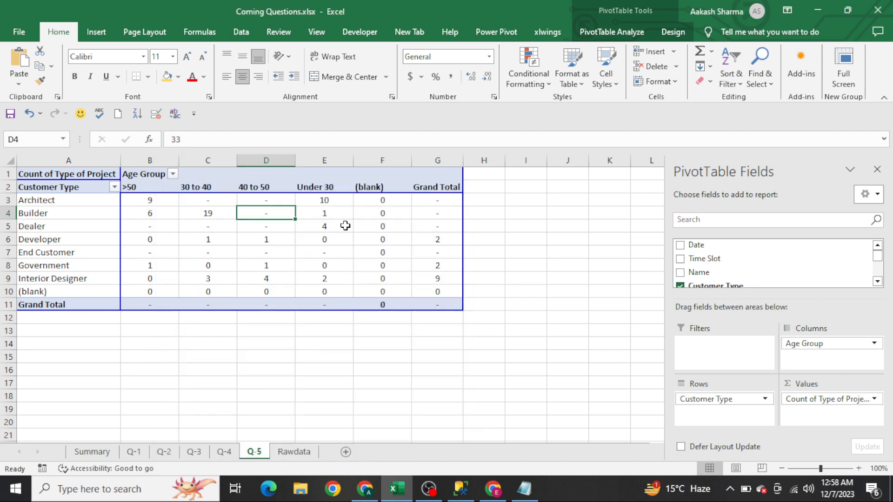
Extract the Architect Under 30 records to a new sheet and delete that sheet
{"action": "double_click", "coordinate": [321, 201]}
{"action": "key", "text": "alt+h"}
{"action": "key", "text": "d"}
{"action": "key", "text": "s"}
{"action": "key", "text": "Return"}
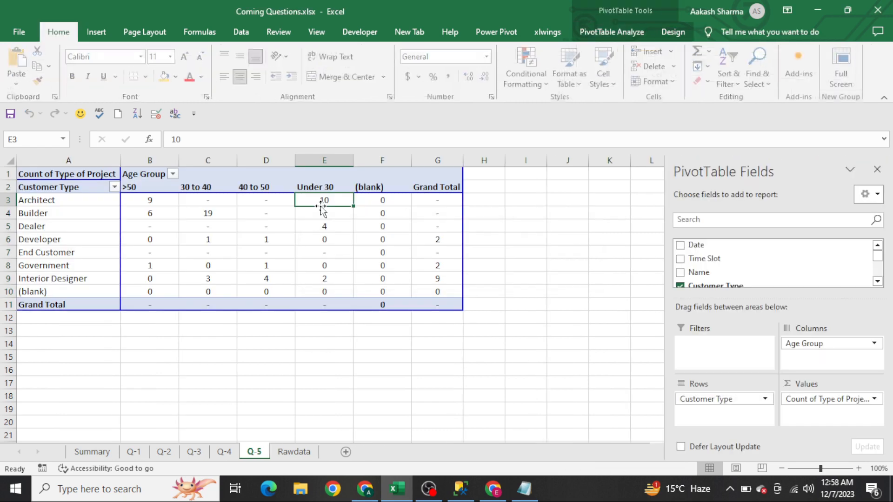
Return to the title cell A1 on the Summary sheet and save the workbook
{"action": "key", "text": "ctrl+Page_Up"}
{"action": "key", "text": "ctrl+Page_Up"}
{"action": "key", "text": "ctrl+Page_Up"}
{"action": "key", "text": "ctrl+Page_Up"}
{"action": "key", "text": "ctrl+Page_Up"}
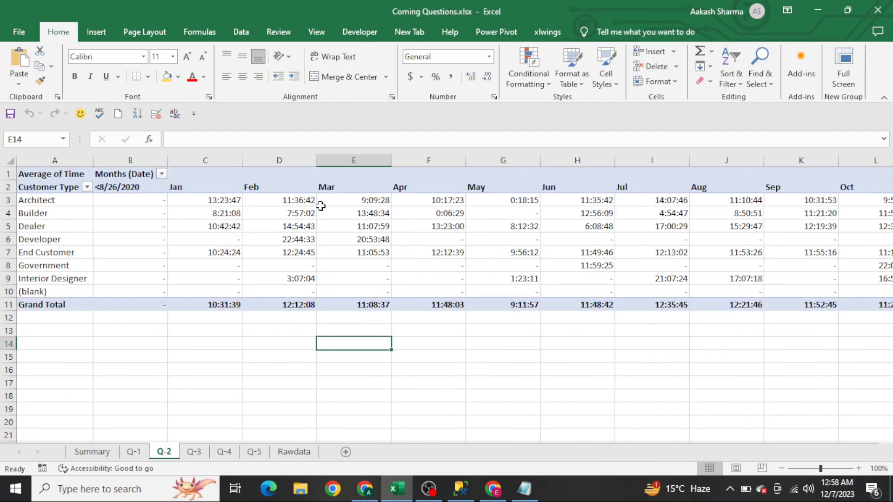
{"action": "key", "text": "ctrl+Home"}
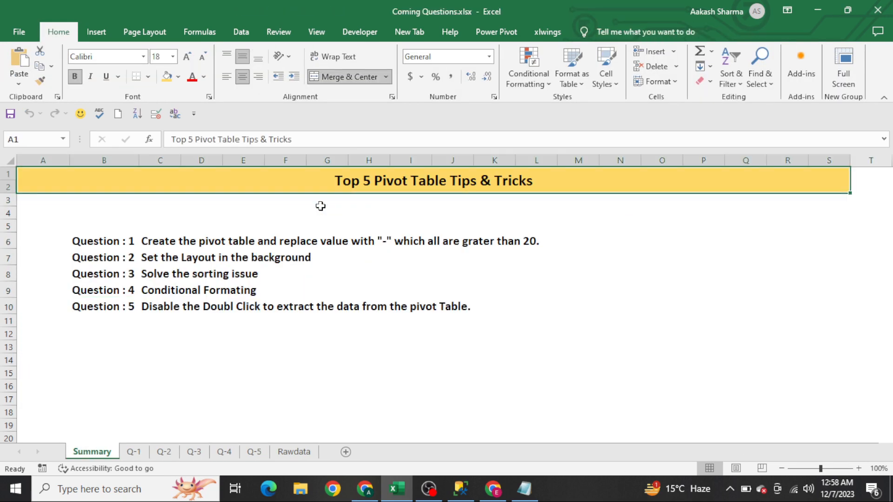
{"action": "key", "text": "ctrl+s"}
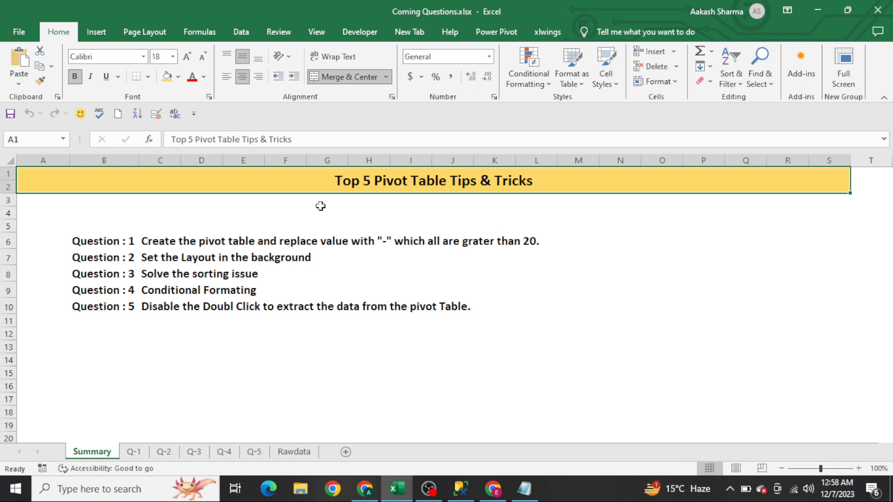